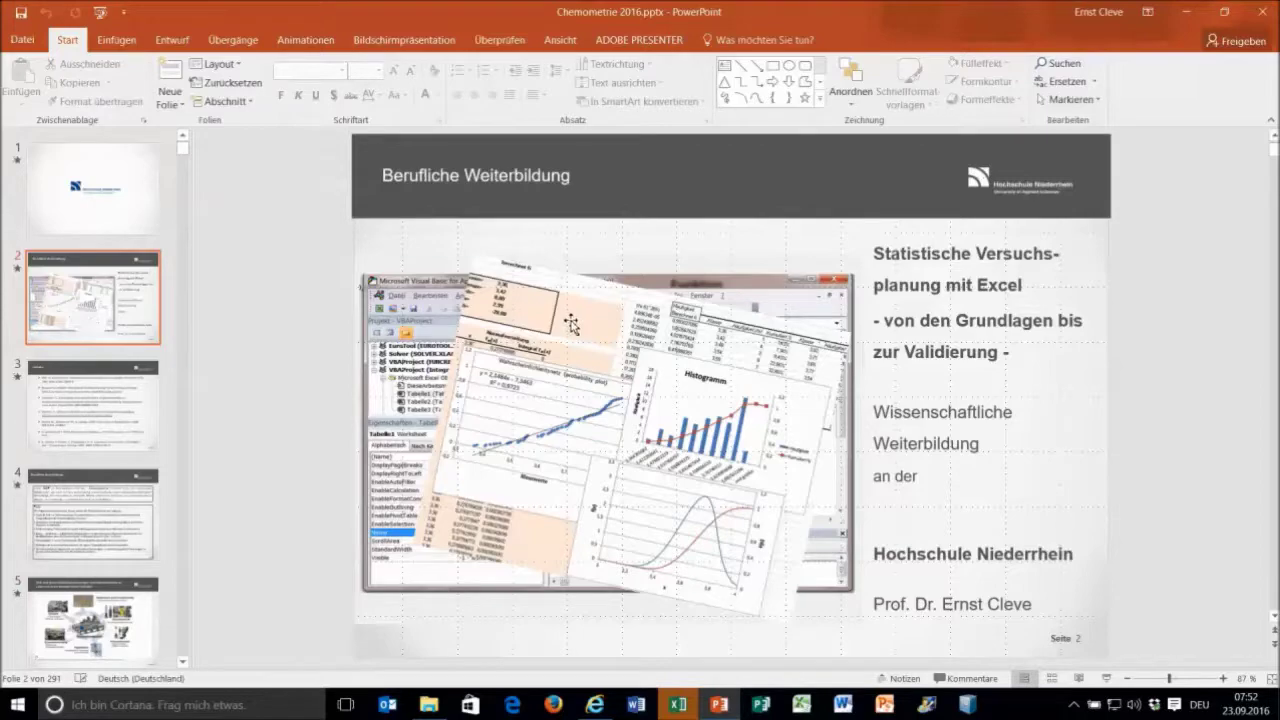
Page forward from slide 2 to slide 24, 'Funktionen zeichnen z(x, y)', with its 3D surface chart
scroll(571, 325, "down", 1)
scroll(590, 326, "down", 3)
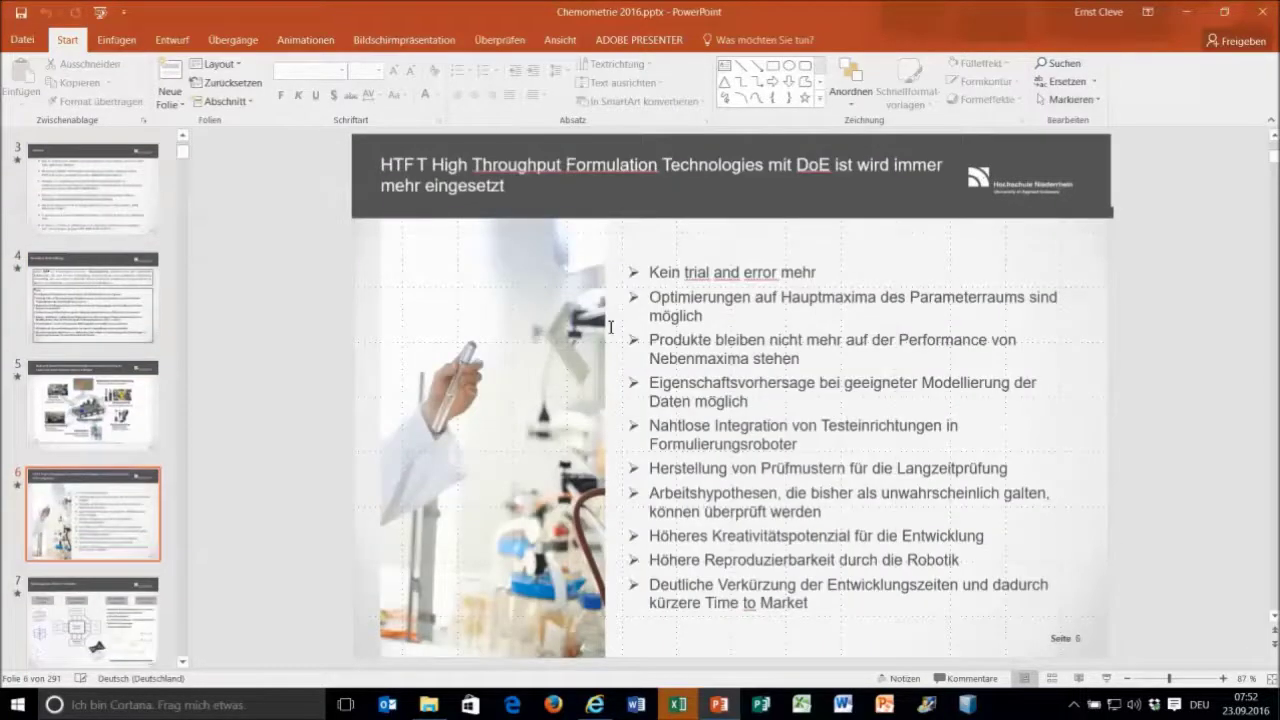
scroll(610, 326, "down", 1)
scroll(610, 327, "down", 1)
scroll(610, 328, "down", 1)
scroll(610, 330, "down", 1)
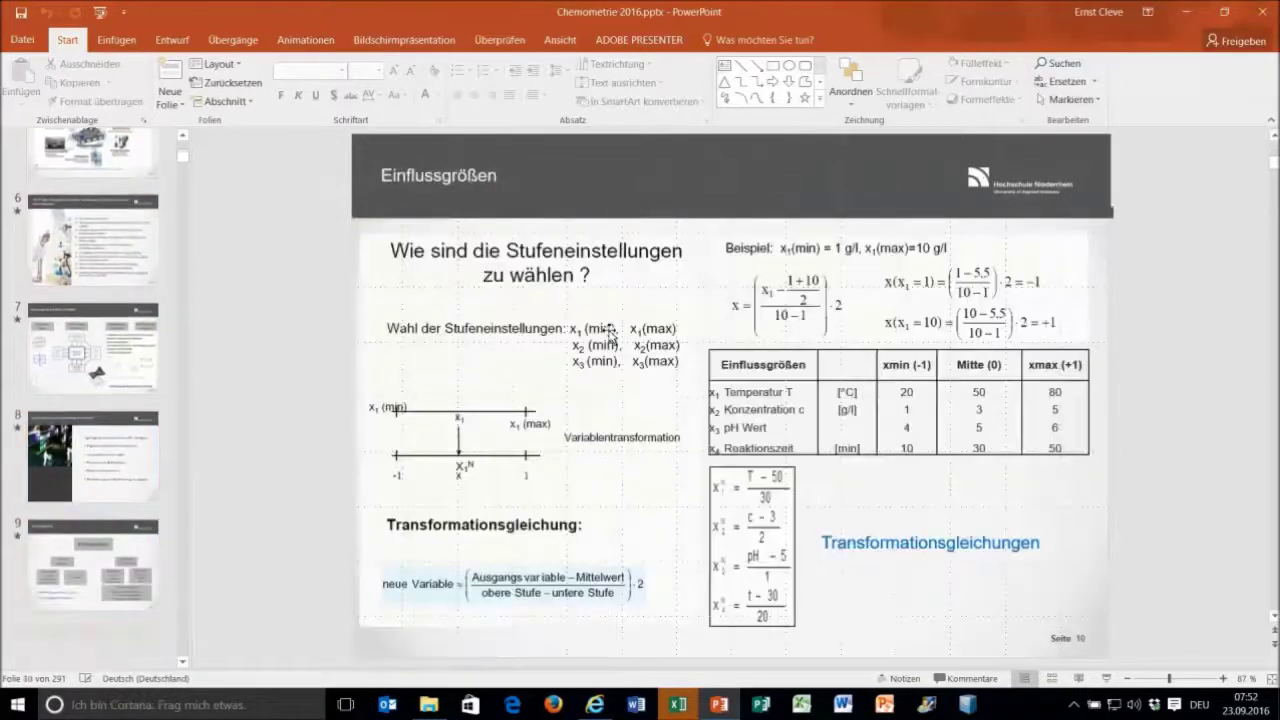
scroll(610, 330, "down", 1)
scroll(678, 317, "down", 1)
scroll(680, 316, "down", 1)
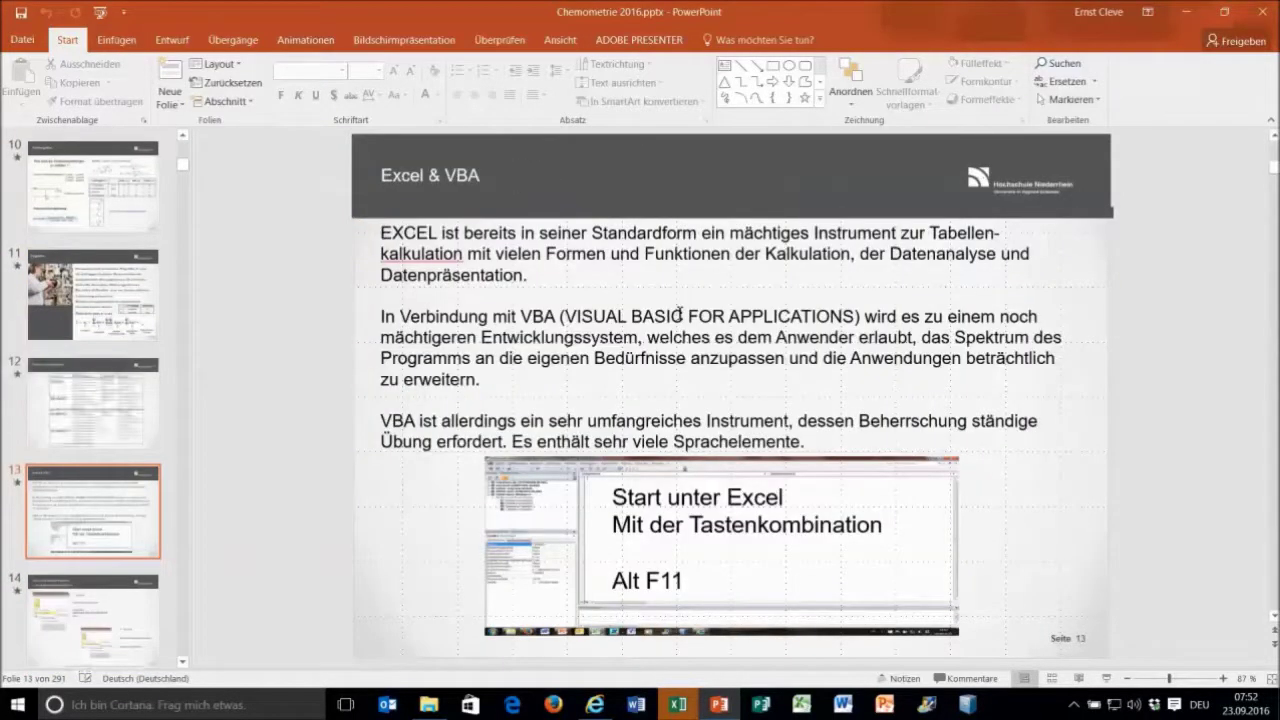
scroll(678, 317, "down", 1)
scroll(678, 317, "down", 1)
scroll(679, 317, "down", 1)
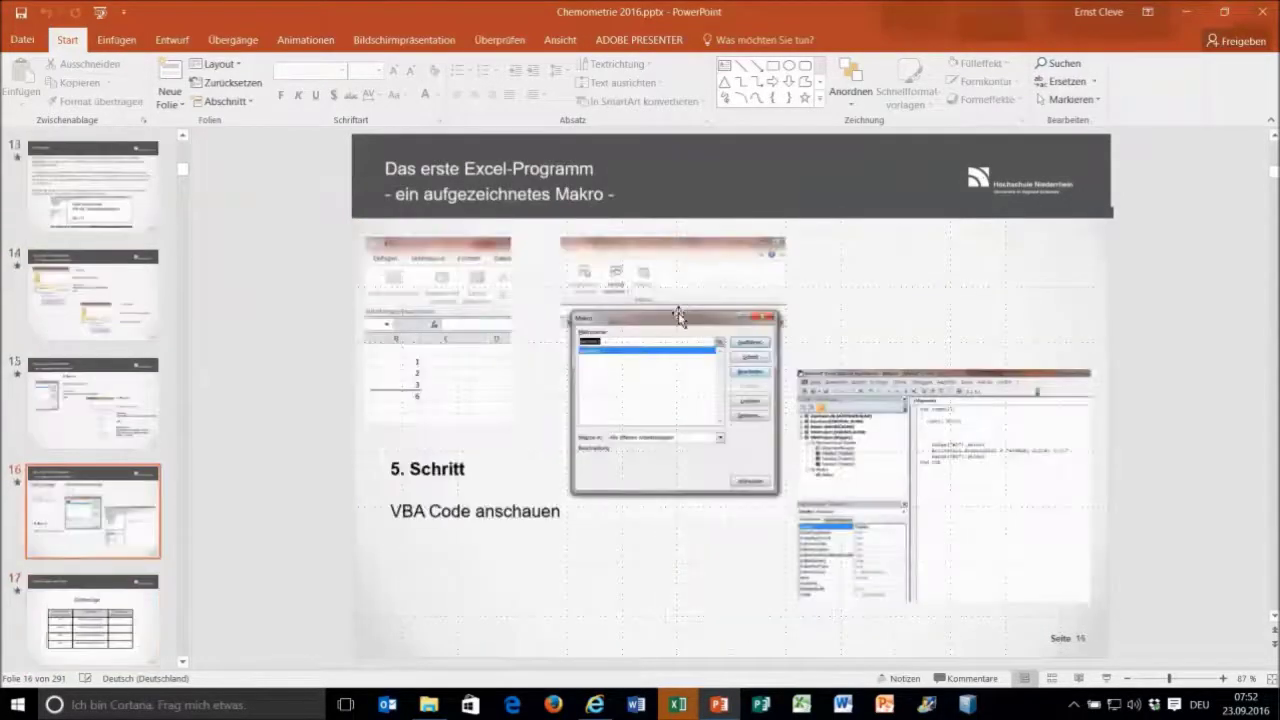
scroll(679, 317, "down", 2)
scroll(678, 317, "down", 2)
scroll(678, 317, "down", 1)
scroll(678, 317, "down", 1)
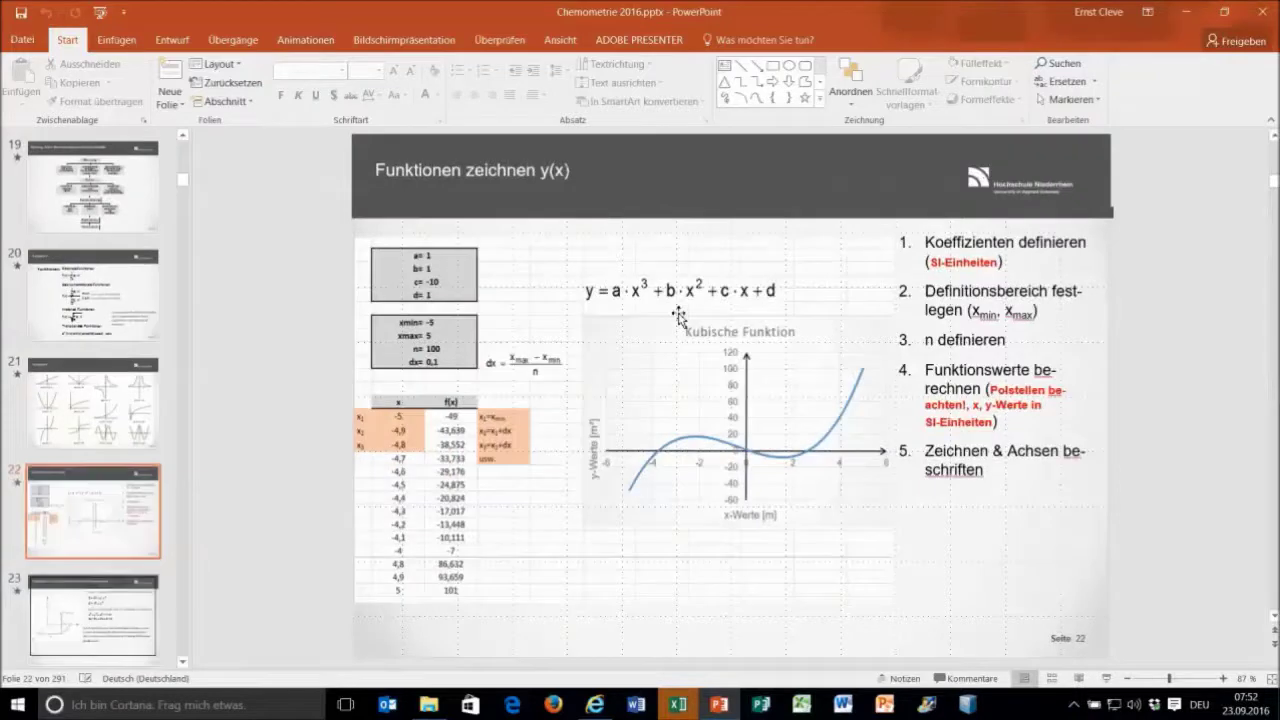
scroll(678, 317, "down", 1)
scroll(678, 317, "up", 2)
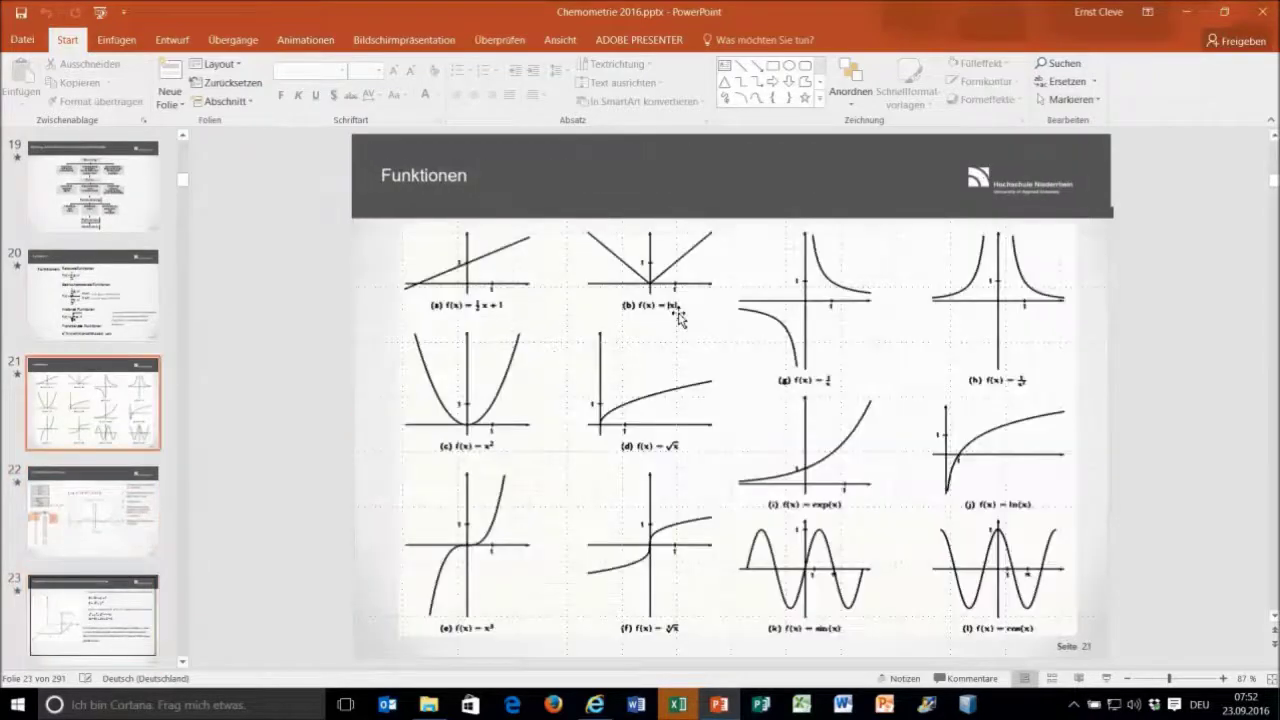
scroll(678, 317, "down", 1)
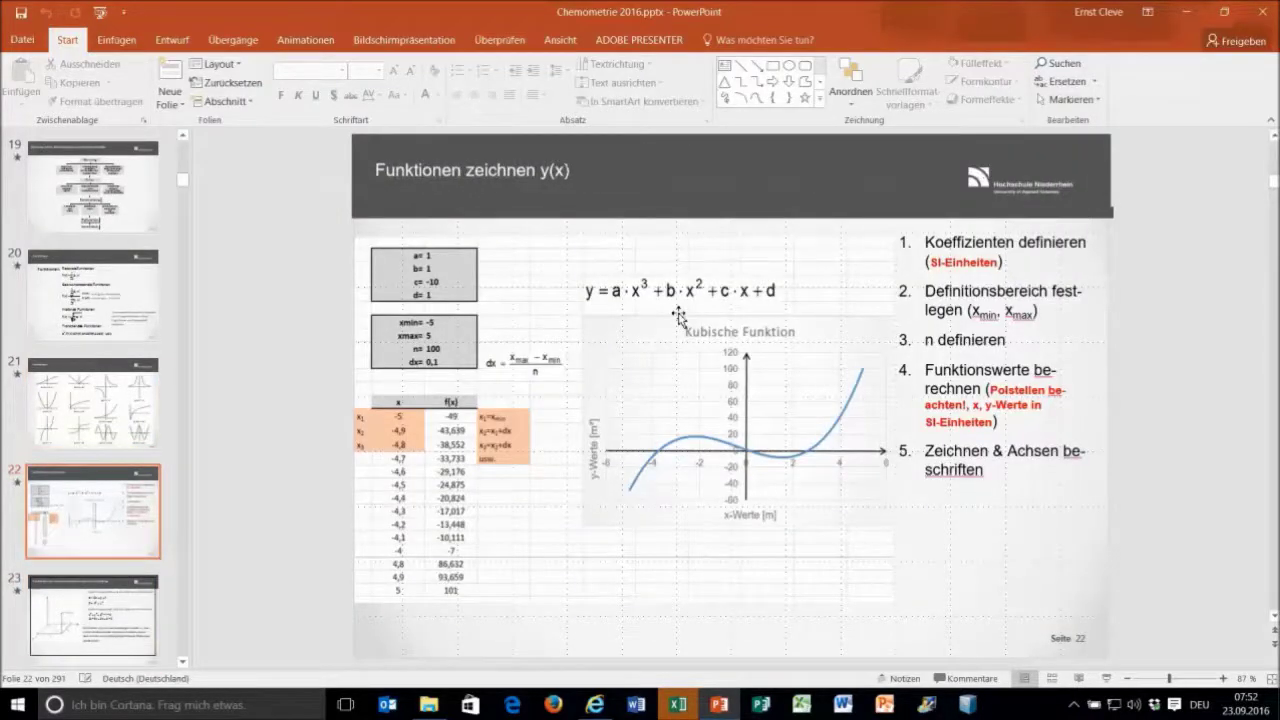
scroll(678, 317, "down", 1)
scroll(678, 317, "down", 1)
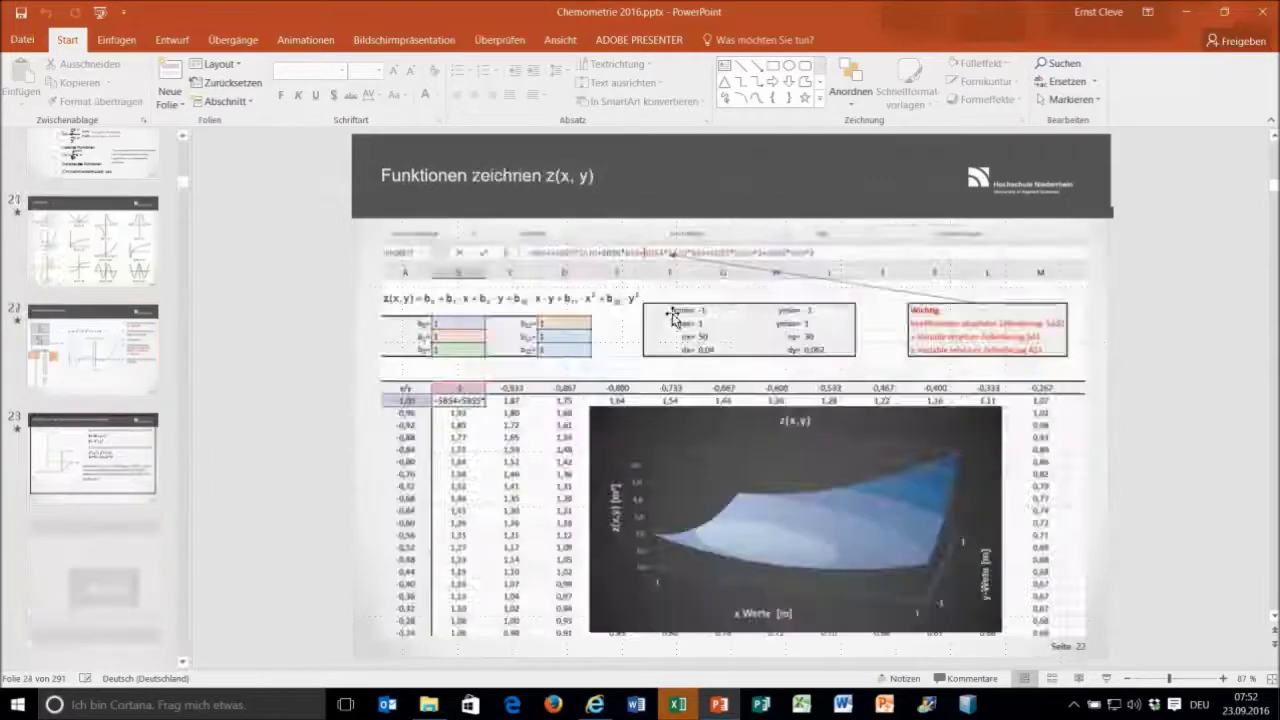
Go past slides 25–31 on numerical differentiation to slide 32, 'Numerische partielle Differentiation'
scroll(676, 317, "down", 1)
scroll(674, 317, "up", 1)
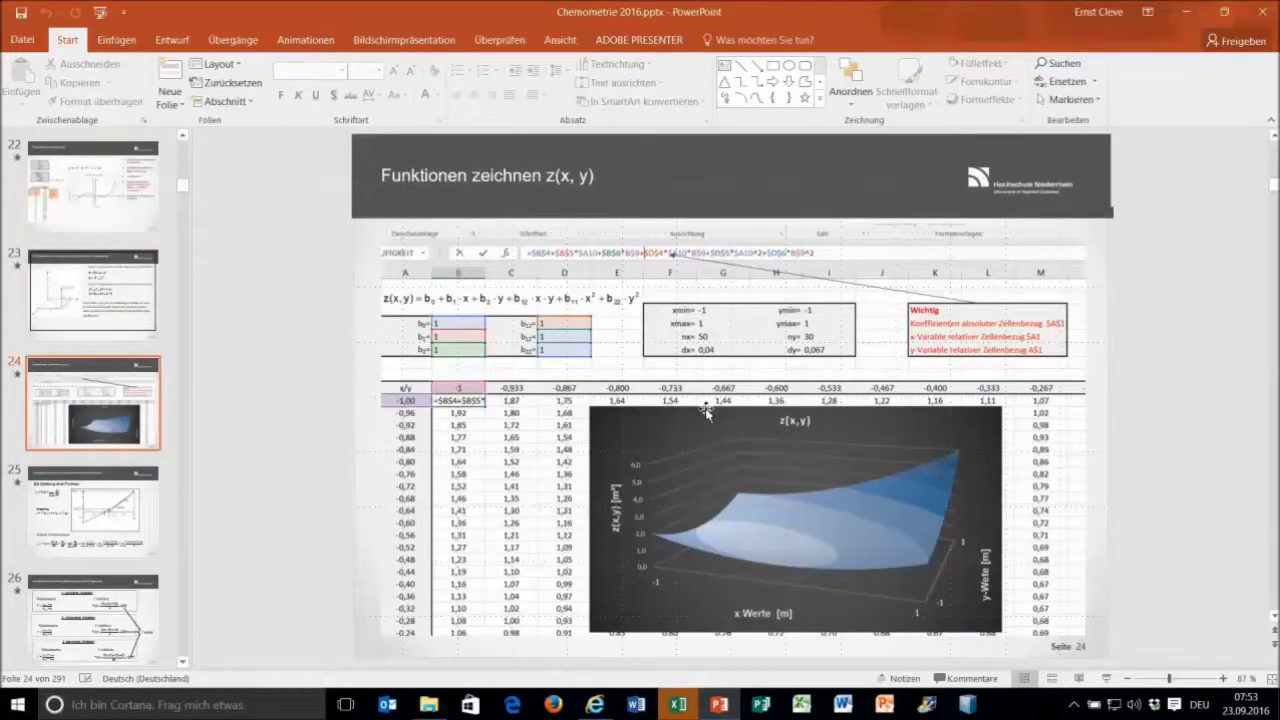
scroll(706, 410, "down", 1)
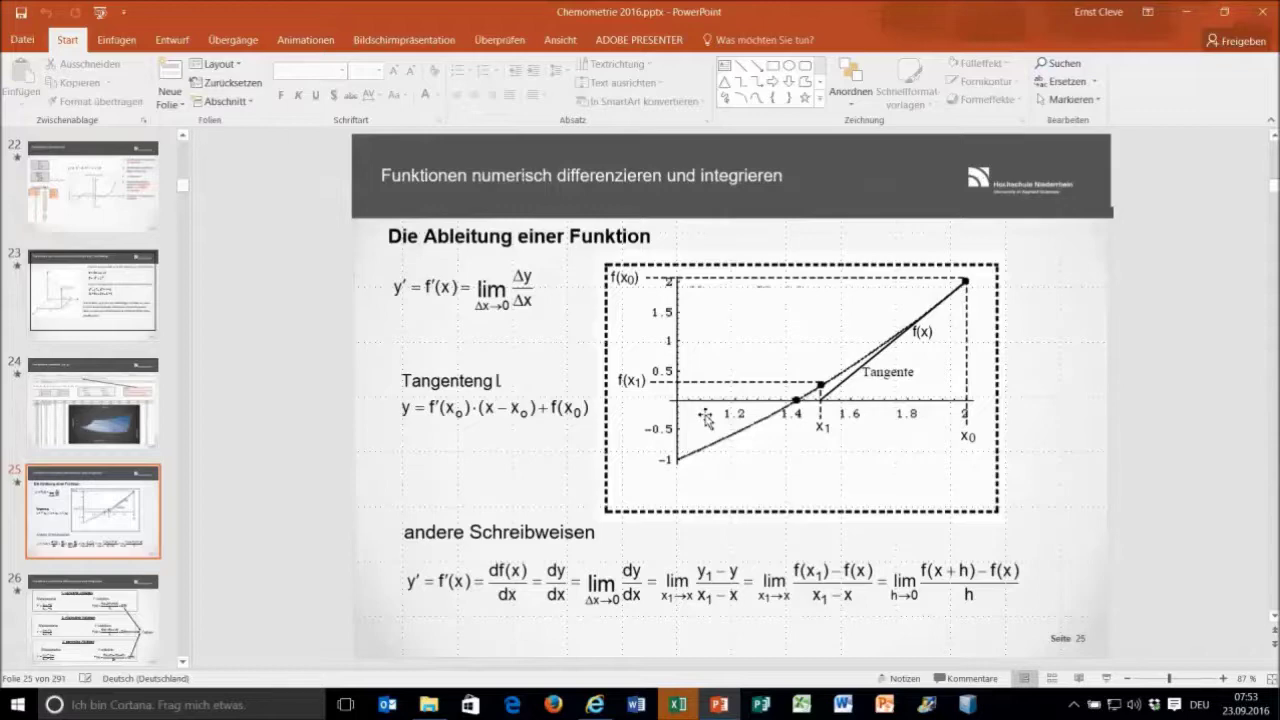
scroll(705, 418, "down", 1)
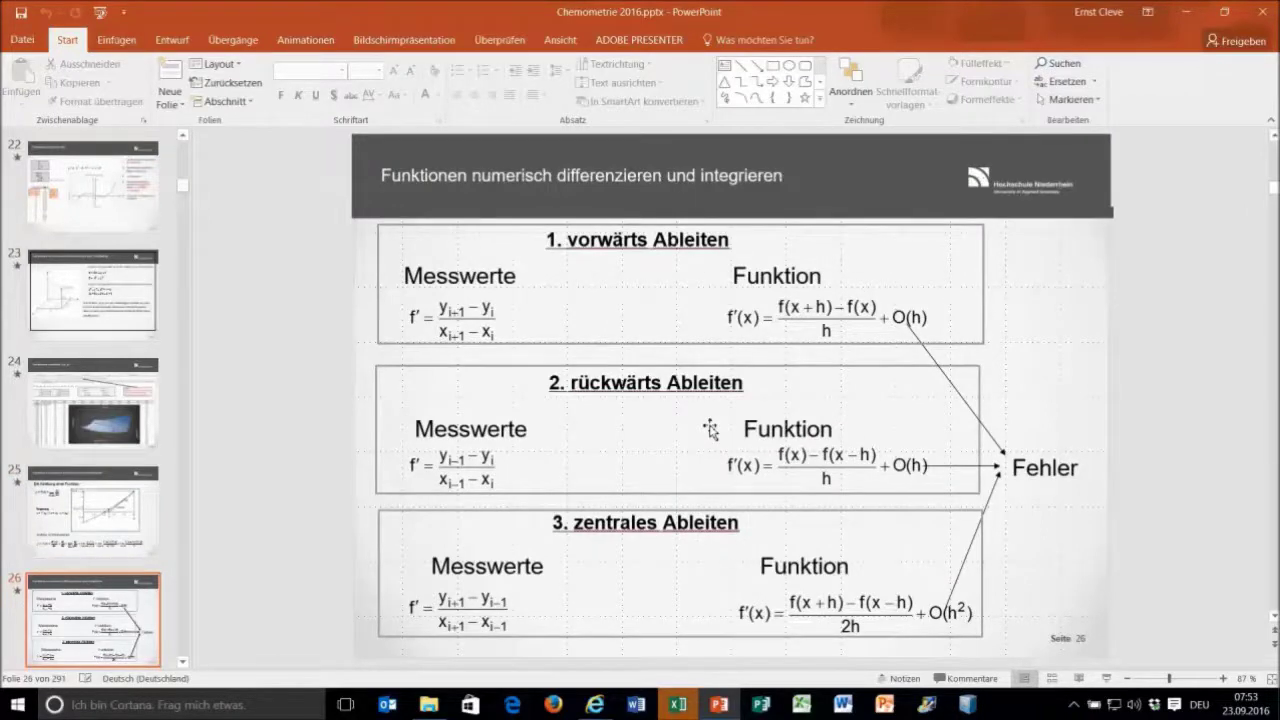
scroll(710, 428, "down", 1)
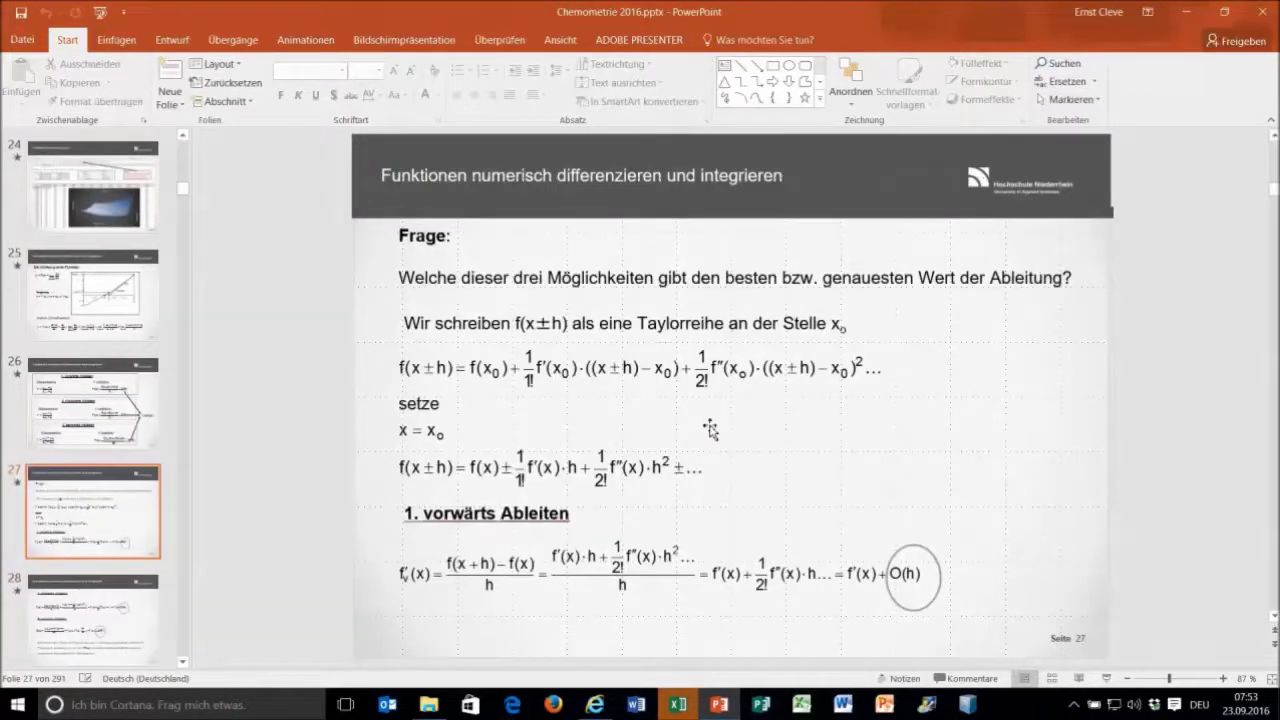
scroll(710, 428, "down", 2)
scroll(710, 428, "down", 1)
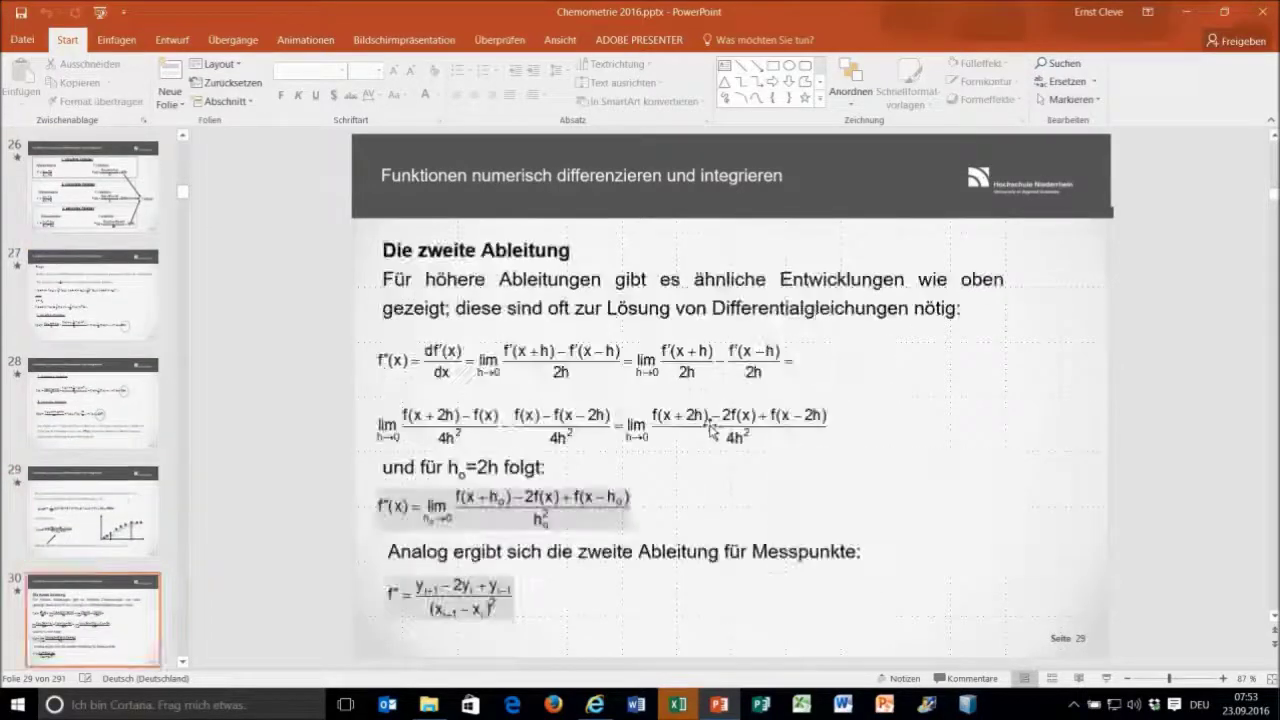
scroll(710, 428, "down", 1)
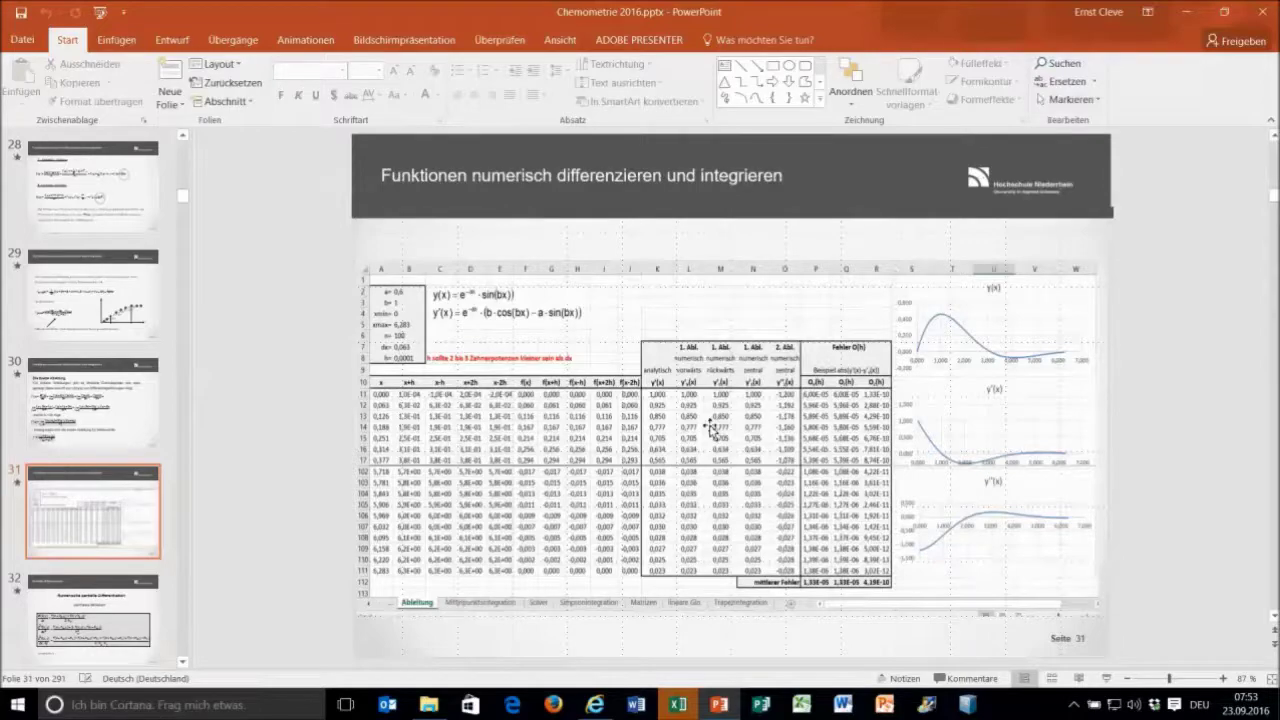
scroll(712, 428, "down", 1)
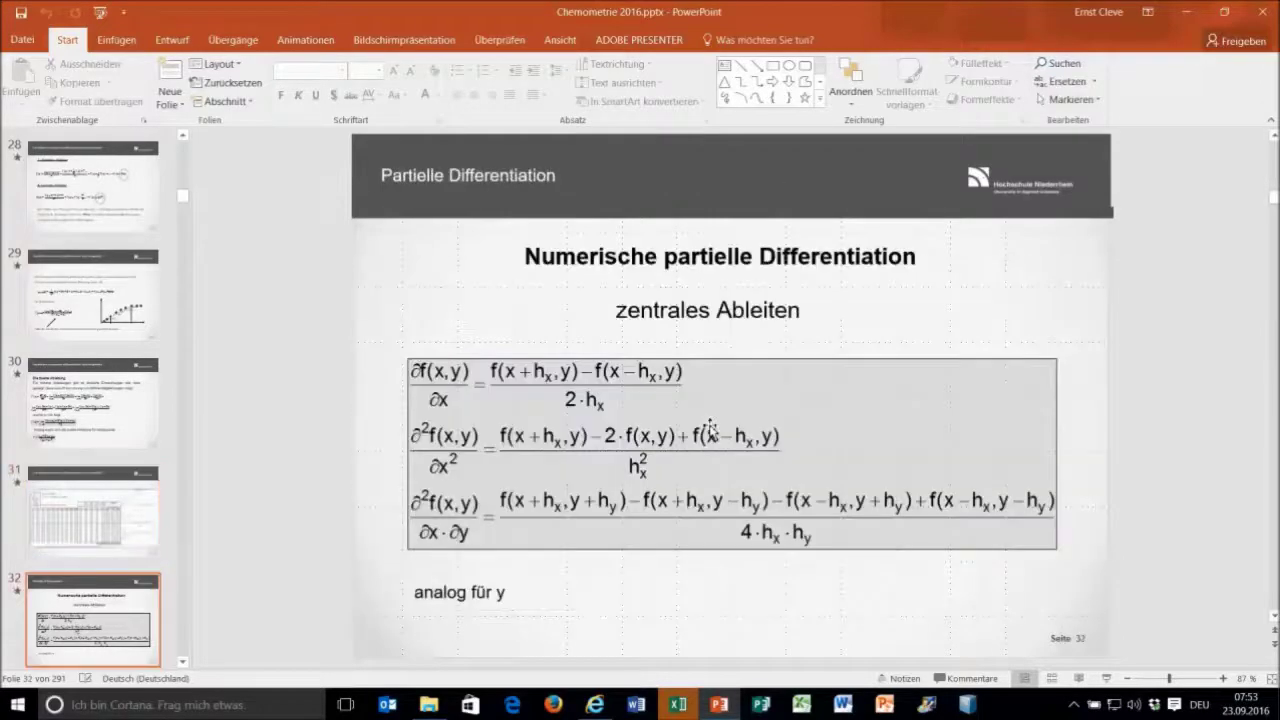
Page through the integration and matrix slides to slide 65, listing MMULT, MTRANS and MINV
scroll(710, 428, "down", 2)
scroll(710, 428, "down", 3)
scroll(710, 428, "down", 2)
scroll(710, 428, "down", 1)
scroll(710, 428, "down", 3)
scroll(710, 428, "down", 2)
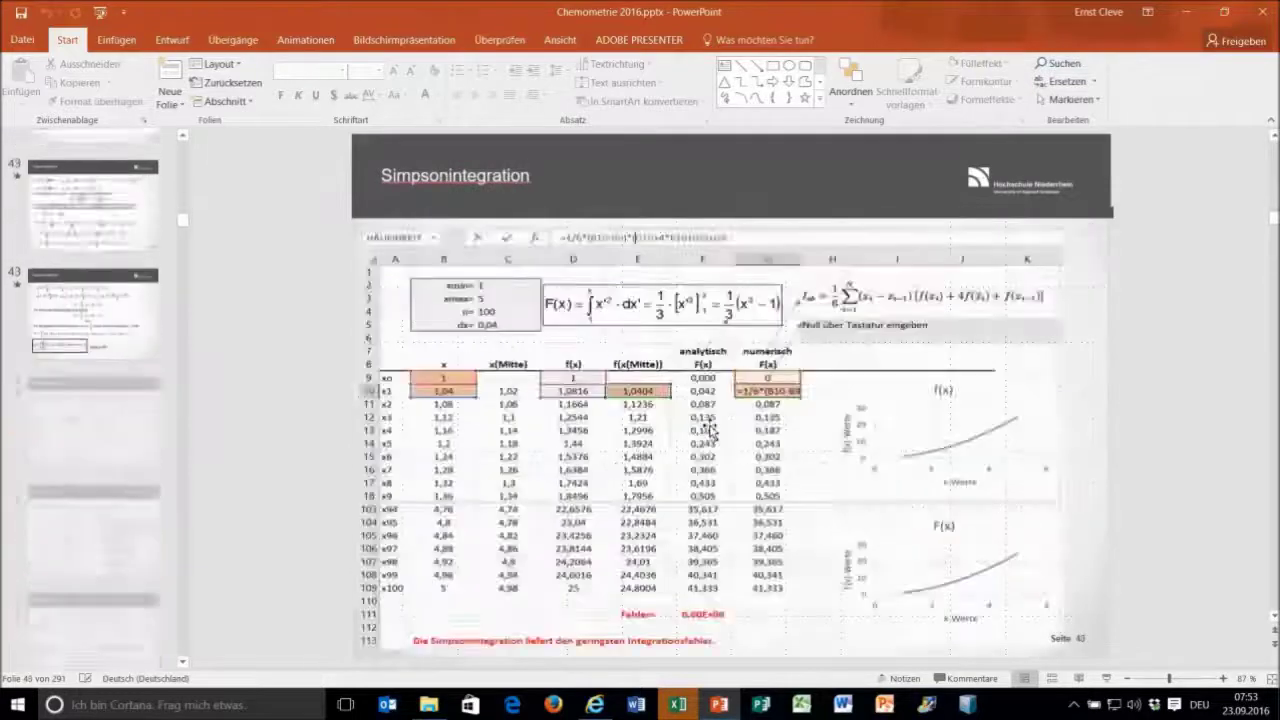
scroll(710, 428, "down", 2)
scroll(710, 428, "down", 2)
scroll(710, 428, "down", 3)
scroll(710, 428, "down", 1)
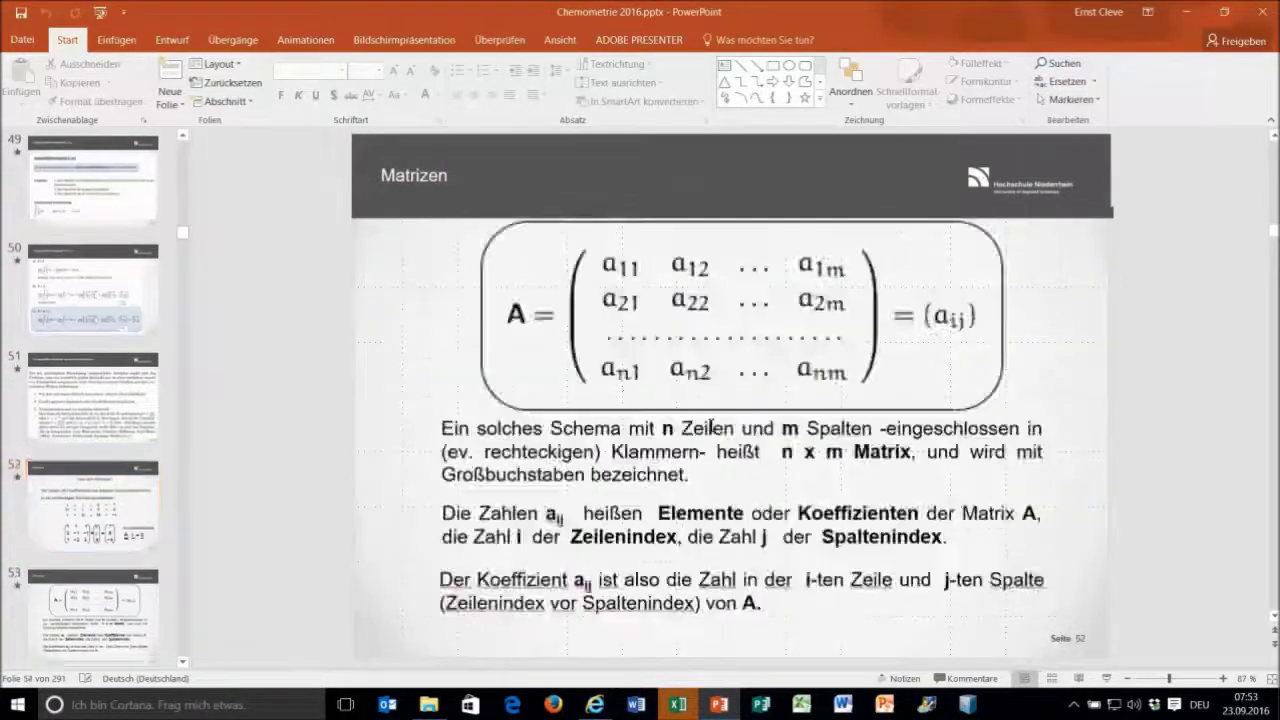
scroll(710, 428, "down", 1)
scroll(711, 425, "down", 1)
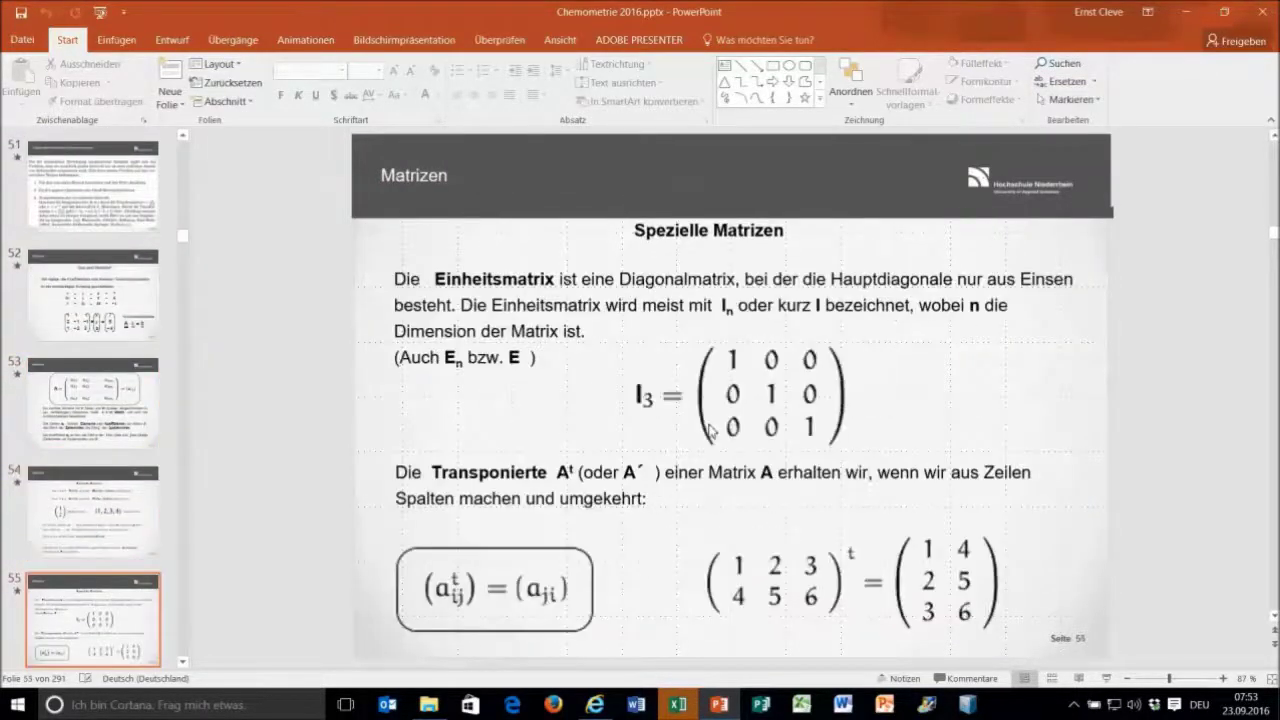
scroll(711, 425, "down", 2)
scroll(710, 424, "down", 1)
scroll(710, 424, "down", 1)
scroll(710, 424, "down", 1)
scroll(711, 425, "down", 1)
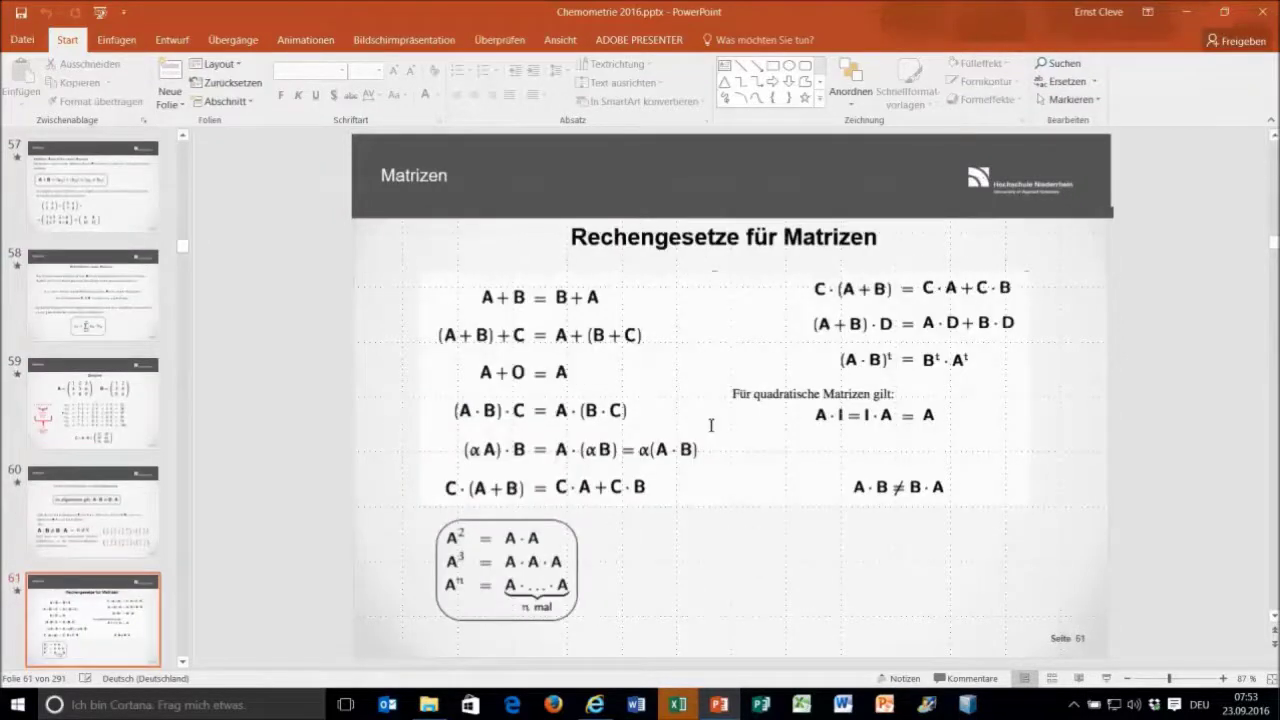
scroll(711, 425, "down", 1)
scroll(710, 428, "down", 1)
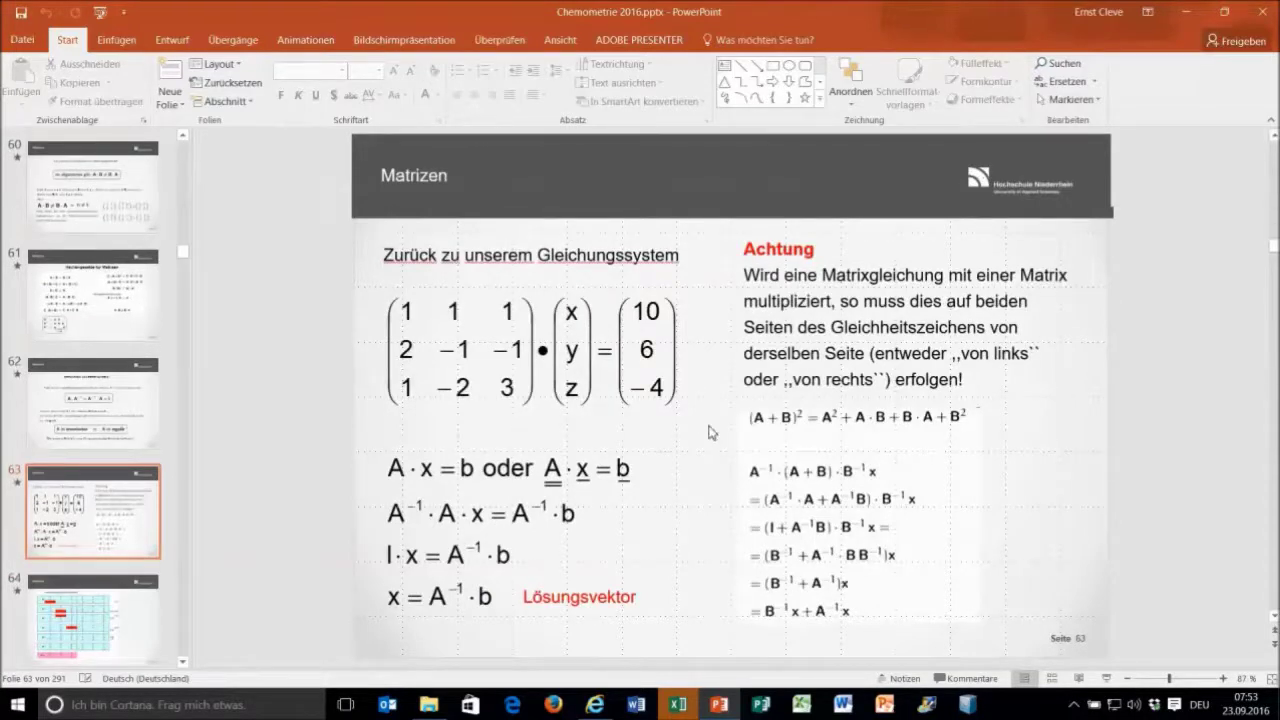
scroll(710, 432, "down", 1)
scroll(709, 428, "down", 1)
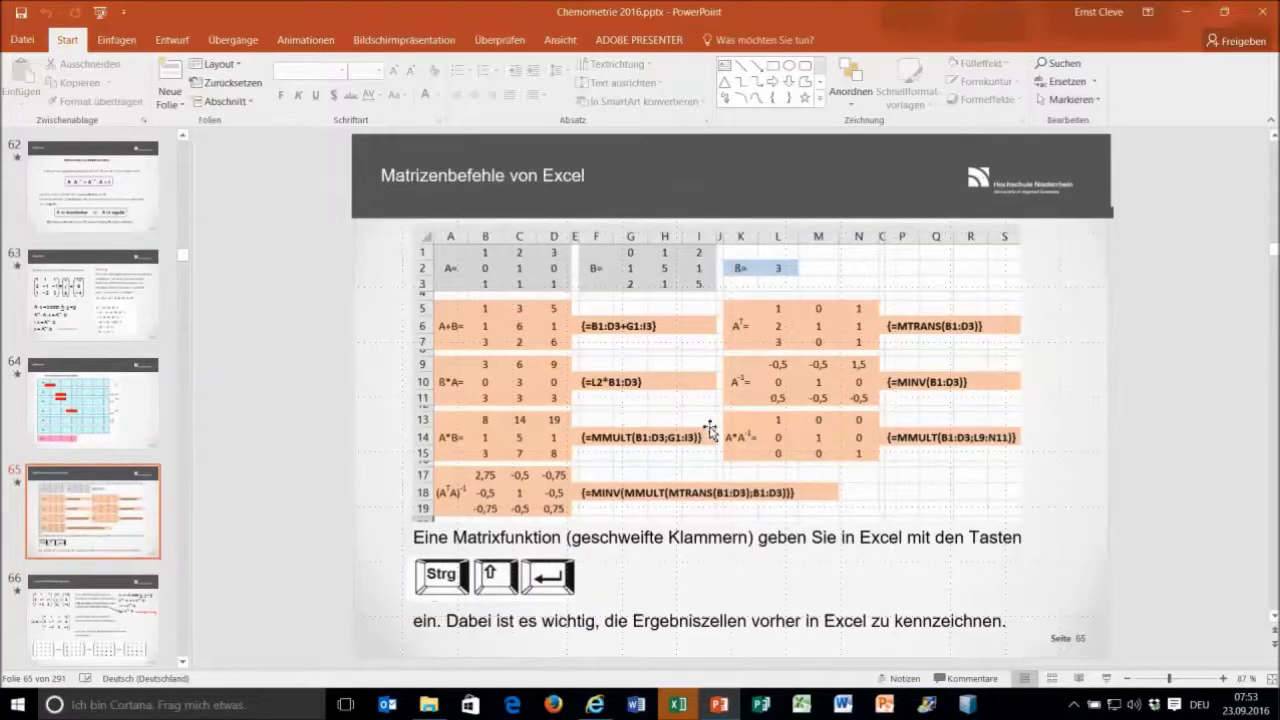
Keep paging forward through the Chemometrie lecture slides beyond slide 65
scroll(709, 428, "down", 1)
scroll(709, 428, "down", 1)
scroll(710, 430, "down", 2)
scroll(709, 428, "down", 1)
scroll(710, 430, "down", 2)
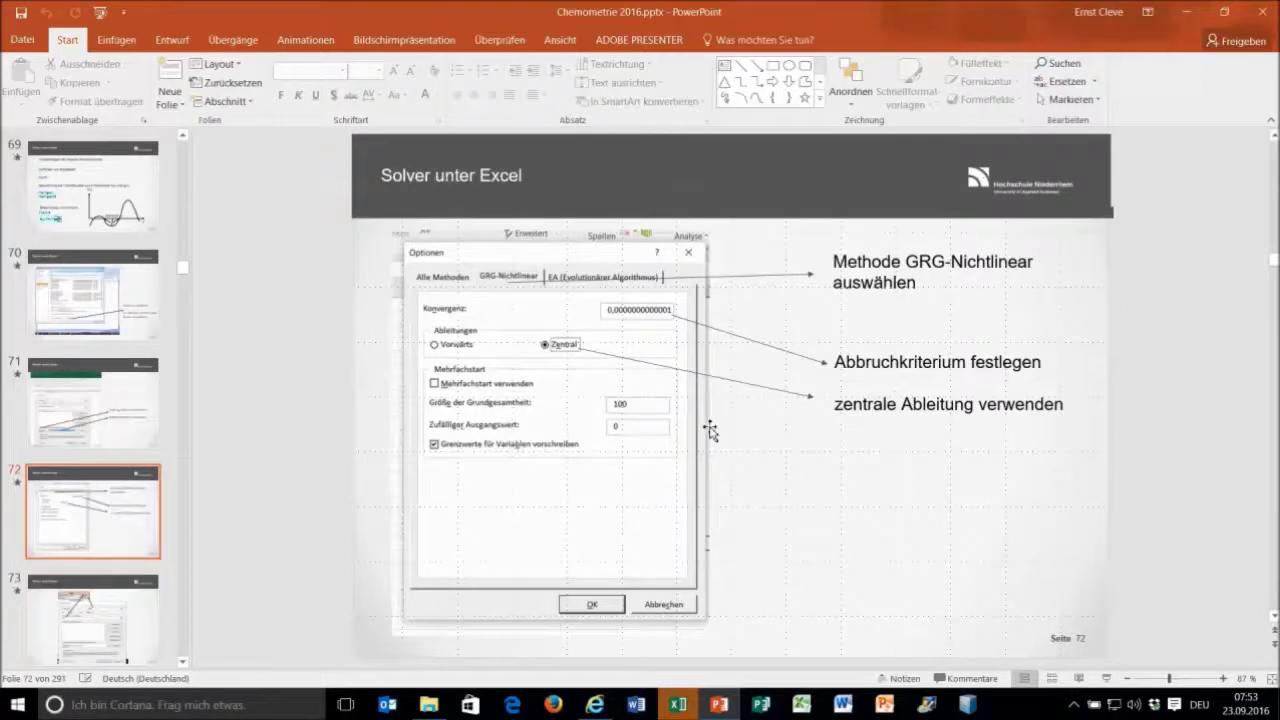
scroll(709, 428, "down", 1)
scroll(709, 428, "down", 1)
scroll(709, 428, "down", 1)
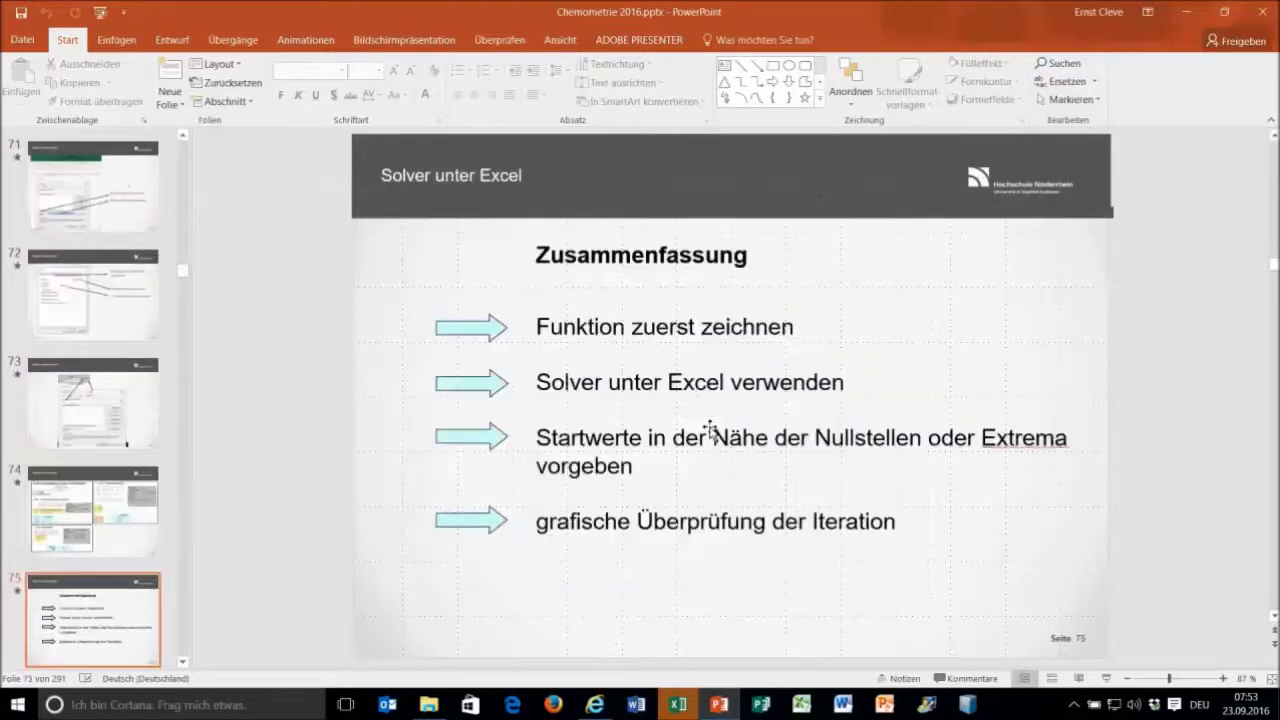
scroll(711, 425, "down", 1)
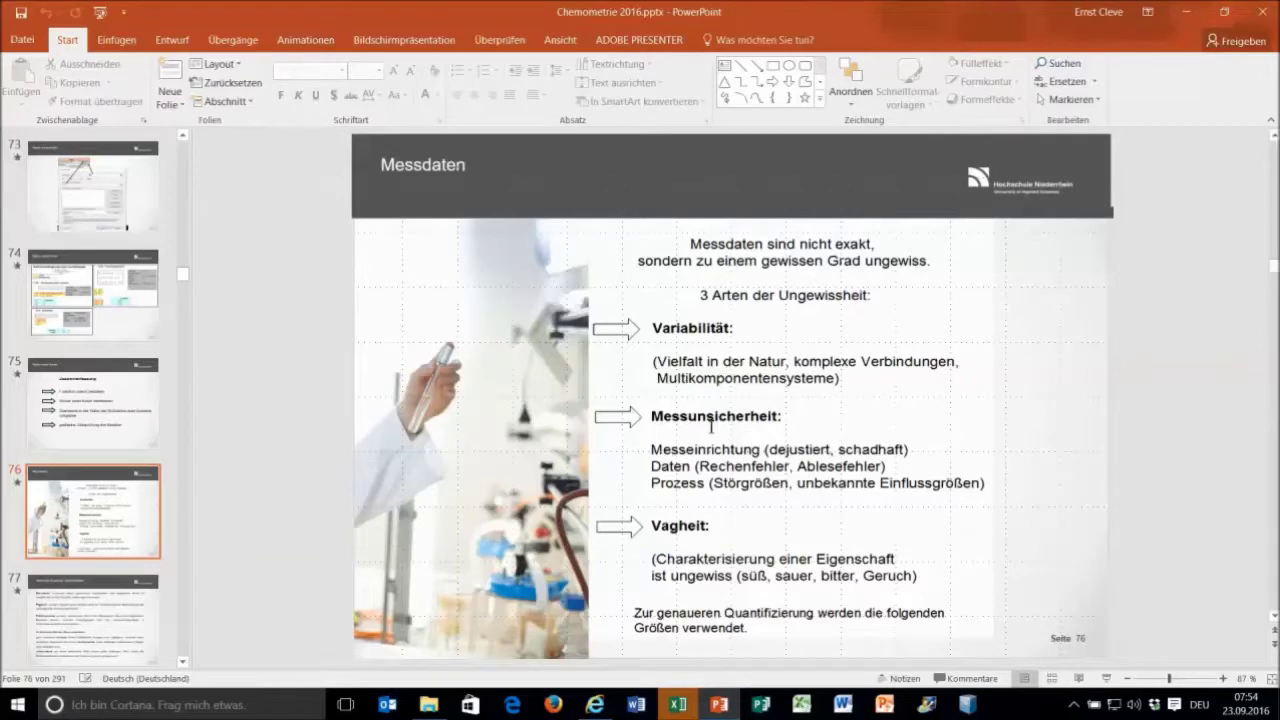
scroll(711, 425, "down", 2)
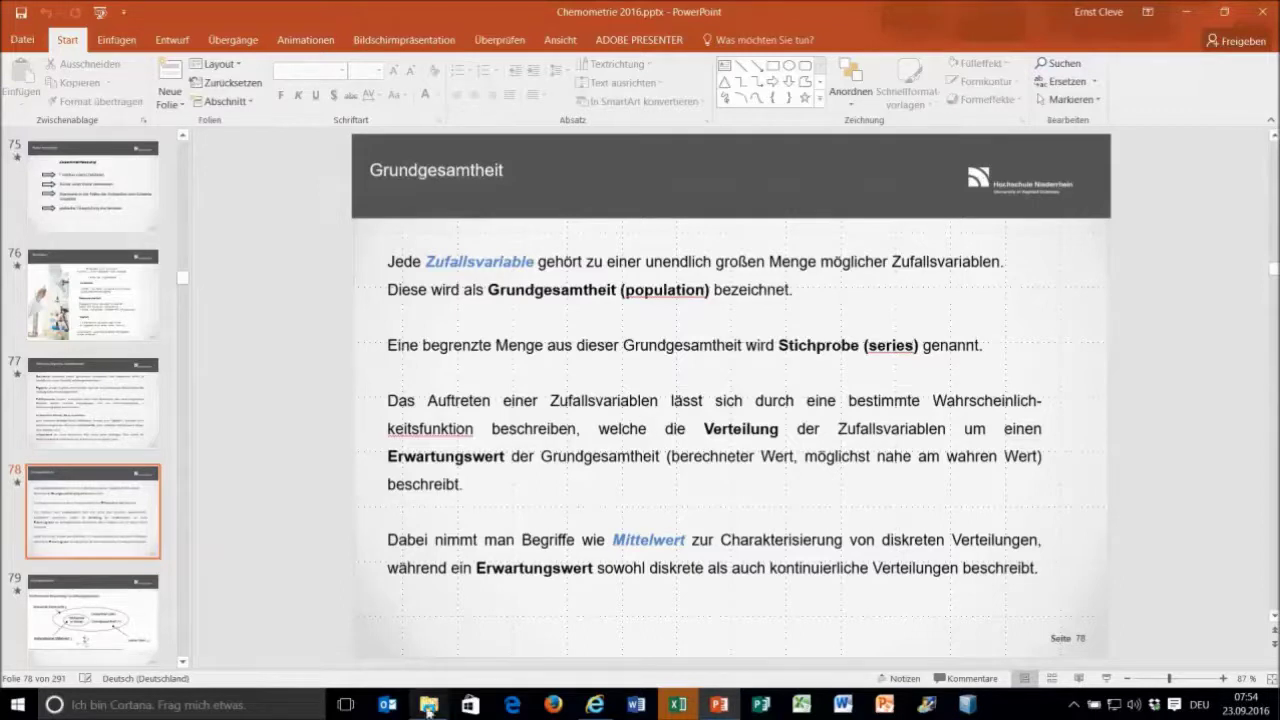
mouse_move(428, 705)
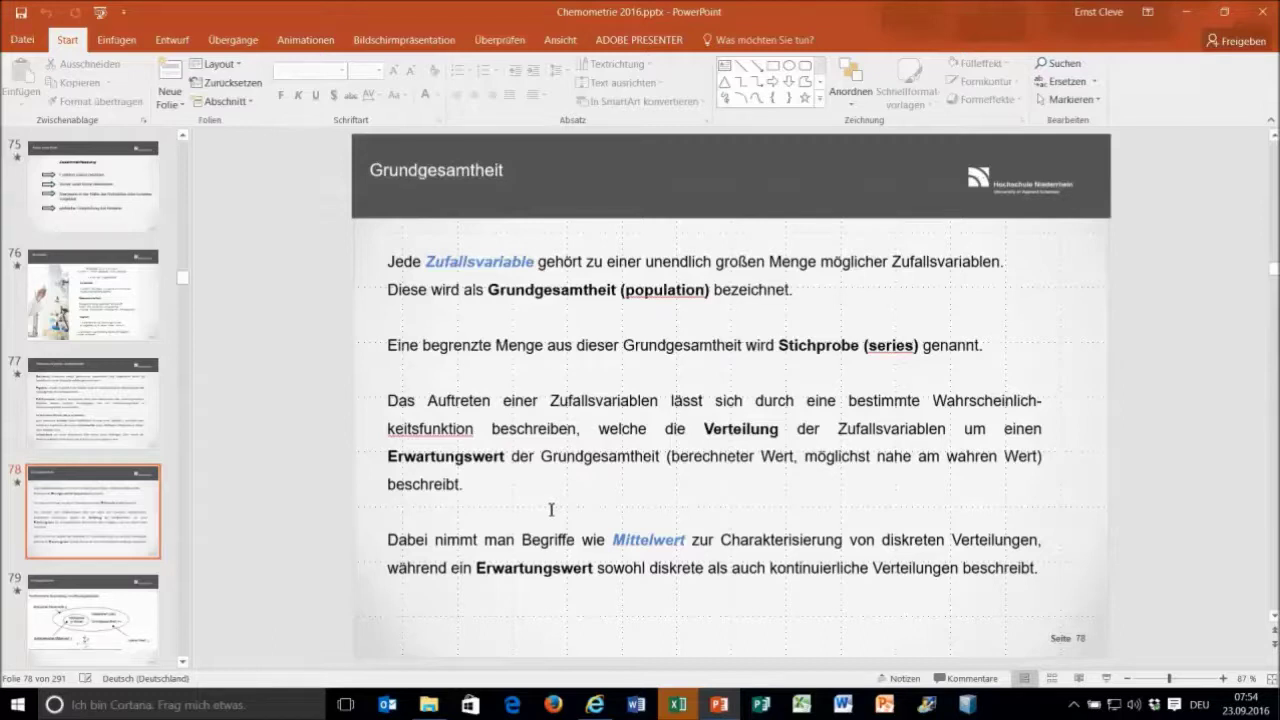
scroll(551, 510, "down", 3)
scroll(551, 512, "down", 4)
scroll(551, 515, "down", 3)
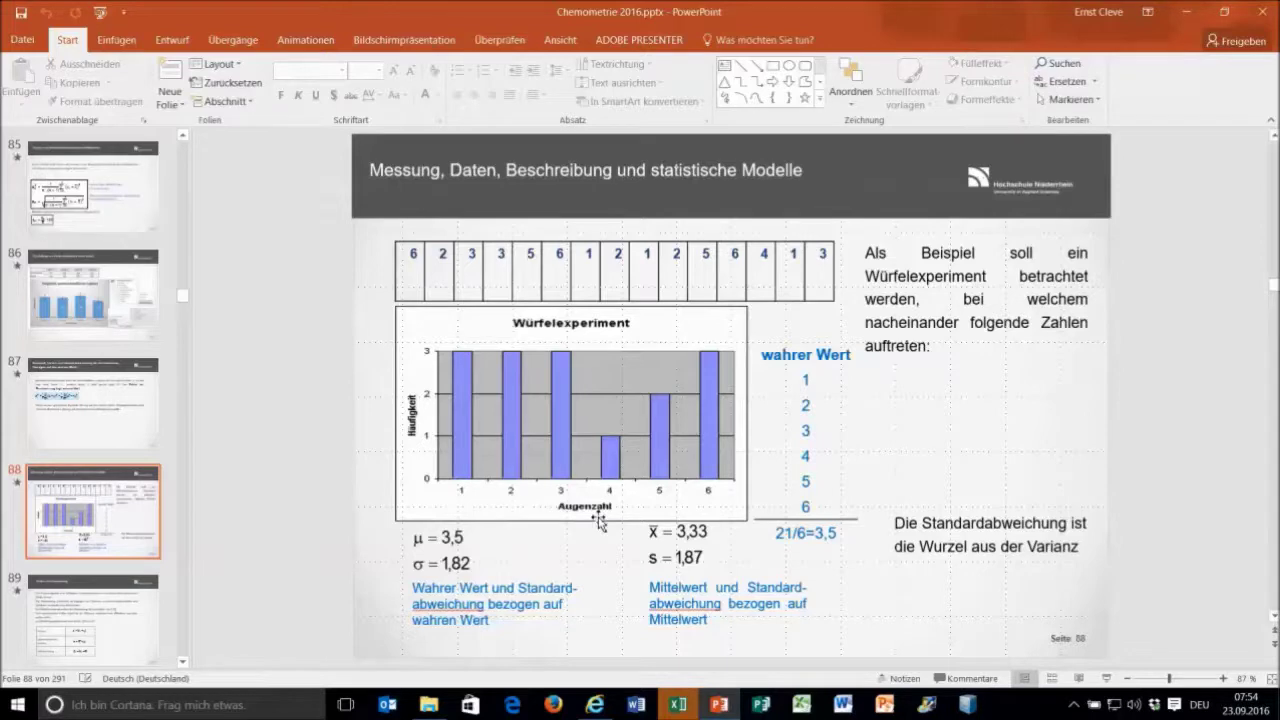
Reach slide 97 on Savitzky-Golay filter coefficients, then switch to the Lehrvideos folder in File Explorer
scroll(597, 520, "down", 3)
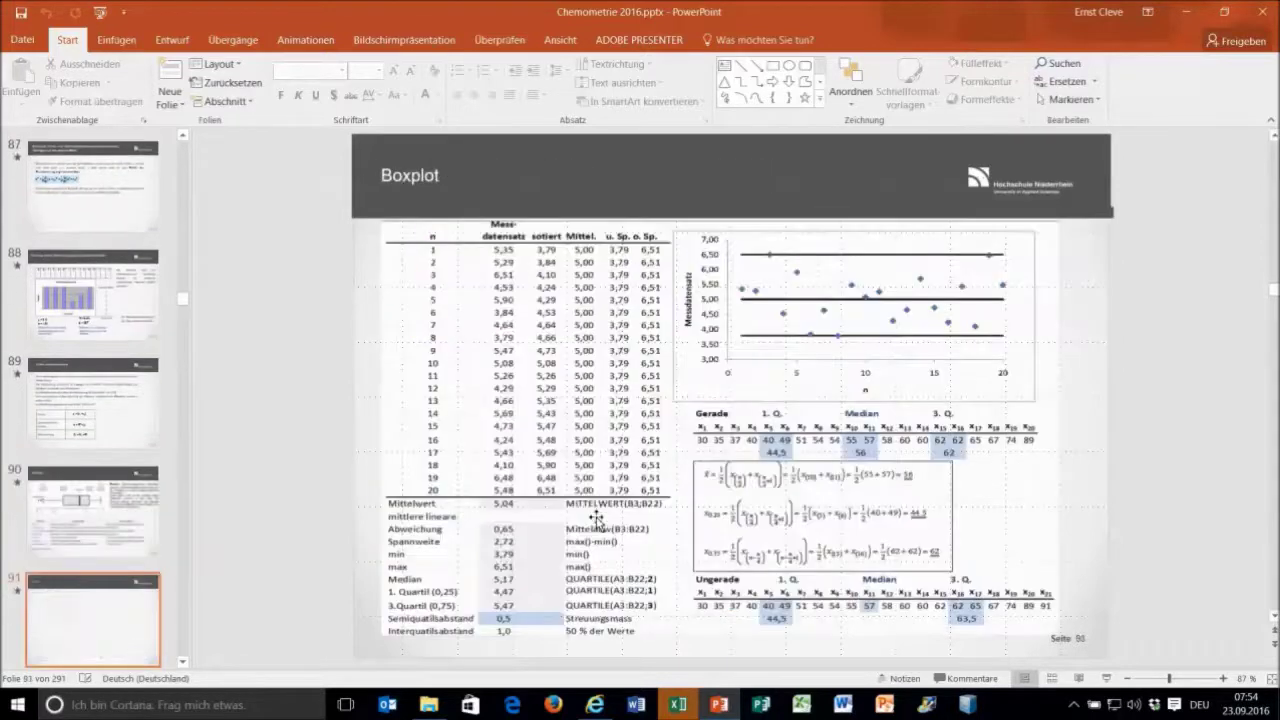
scroll(597, 520, "down", 2)
scroll(597, 520, "down", 4)
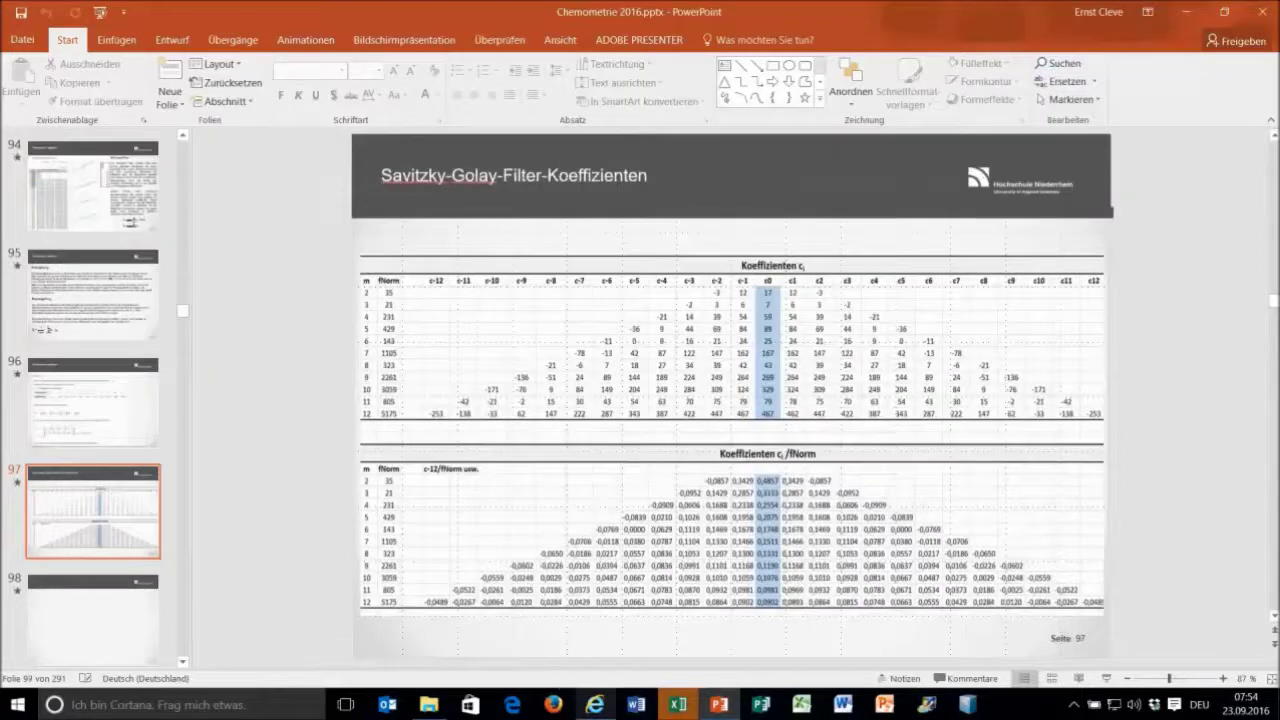
left_click(431, 711)
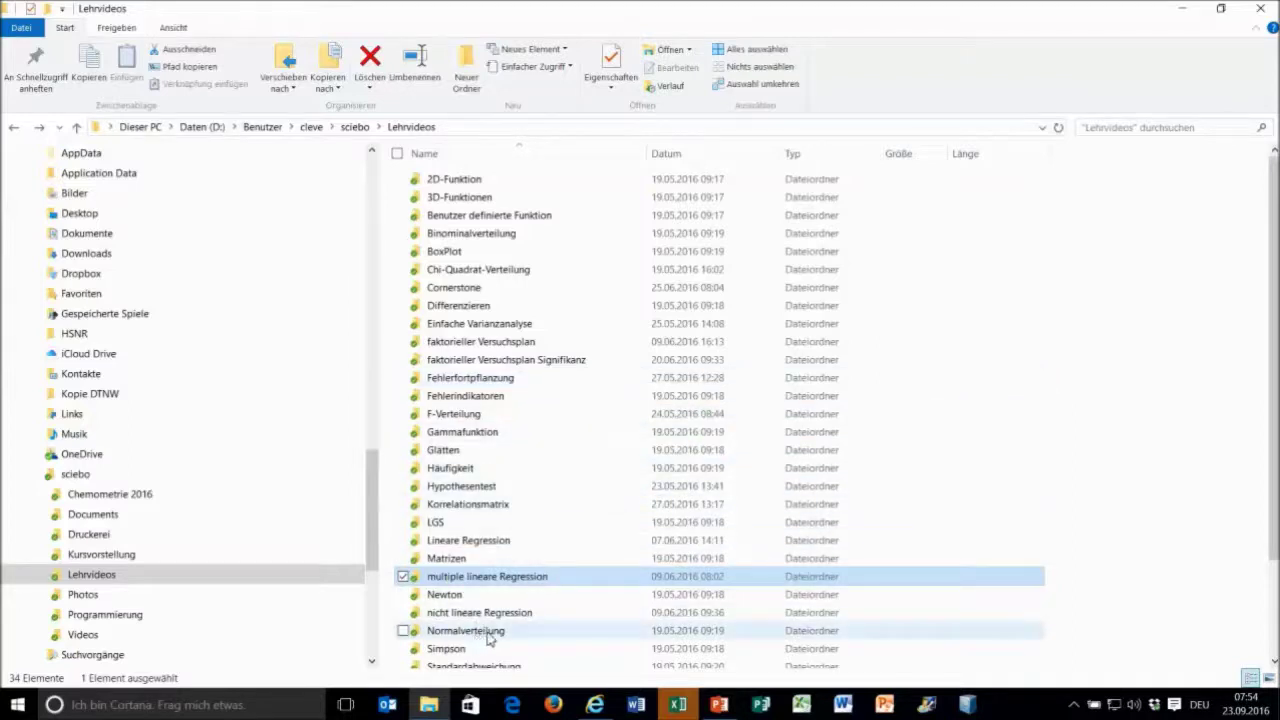
Open the 'multiple lineare Regression' folder in Lehrvideos and play its video.mp4 in Filme & TV
left_click(464, 583)
left_click(576, 594)
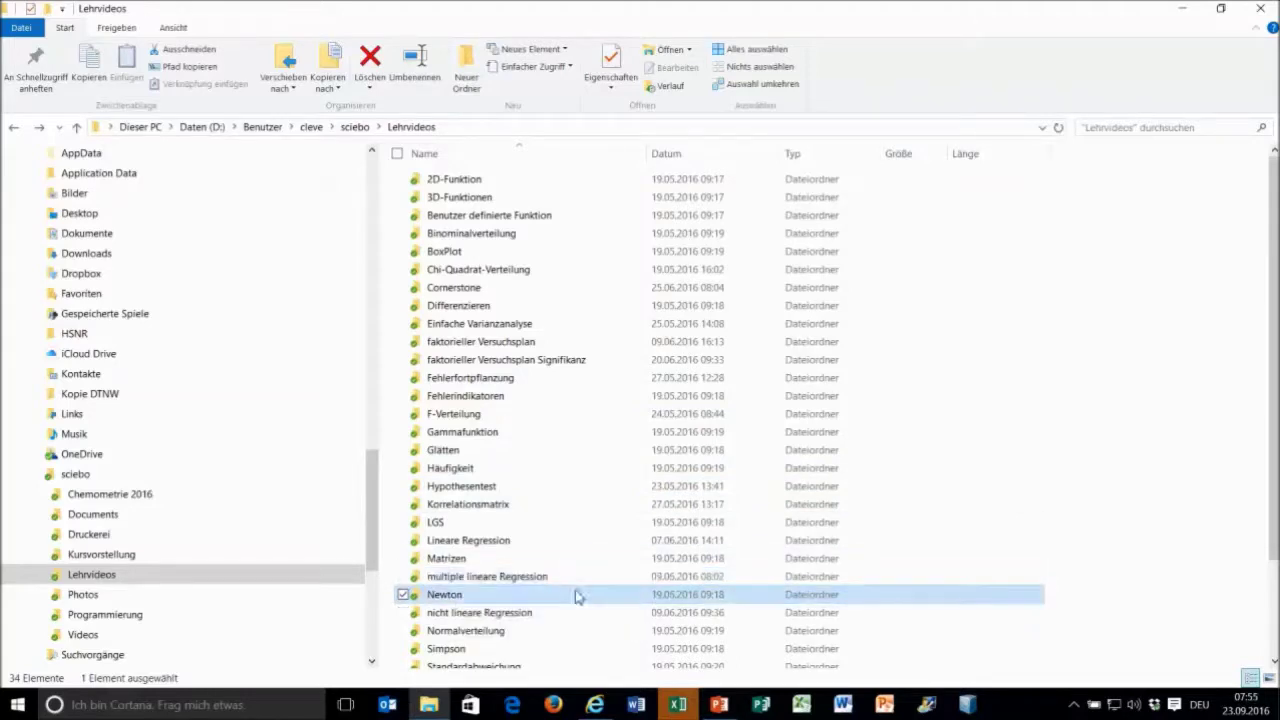
double_click(535, 578)
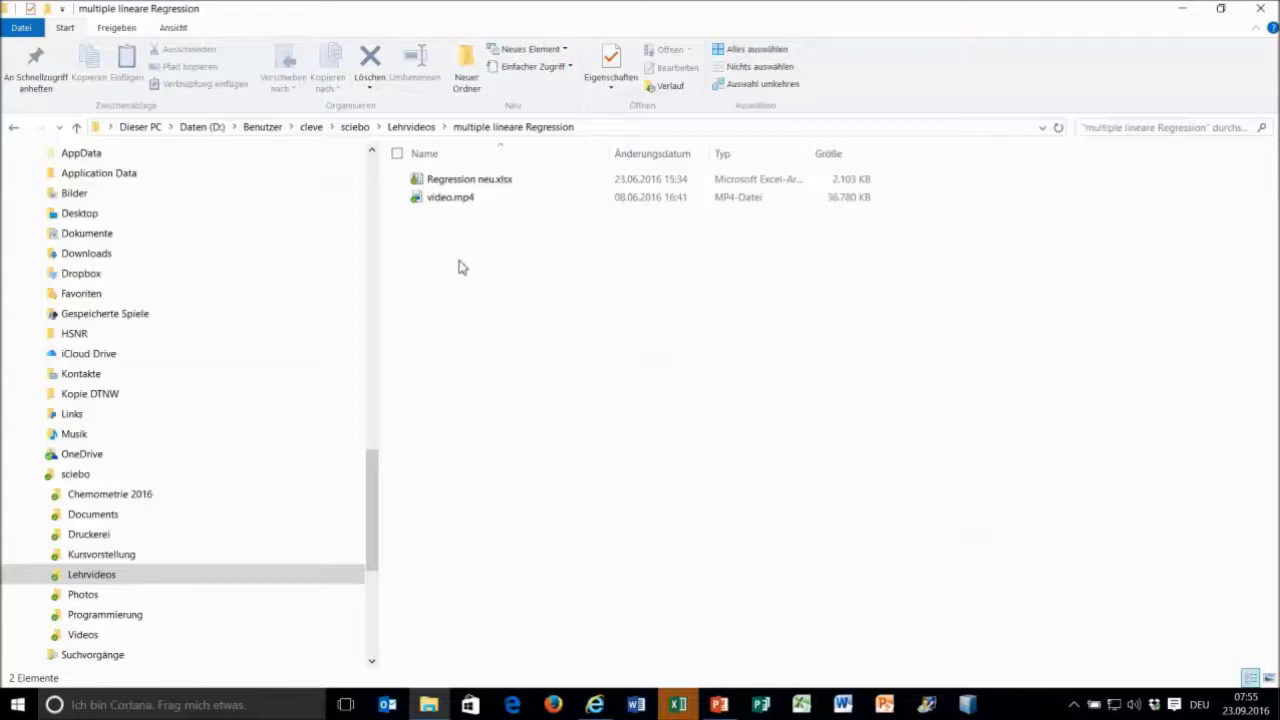
double_click(449, 200)
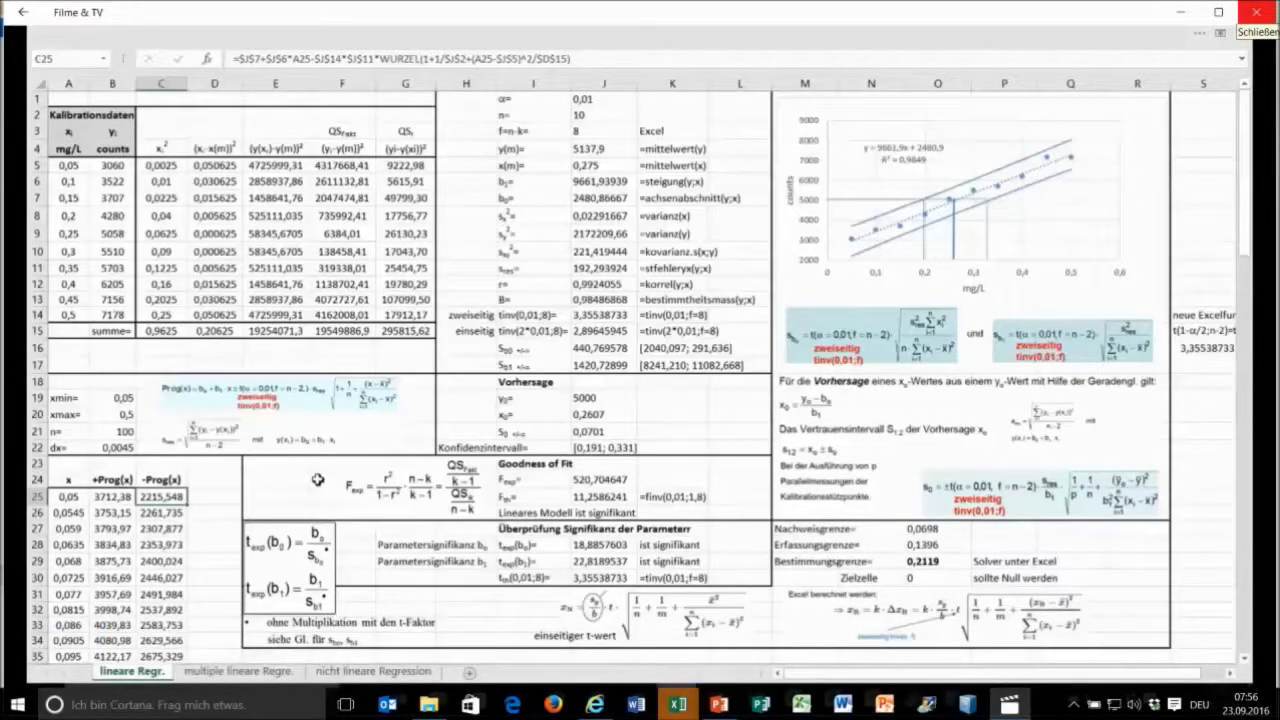
Close the Filme & TV window after watching the linear-regression lecture video
left_click(1258, 13)
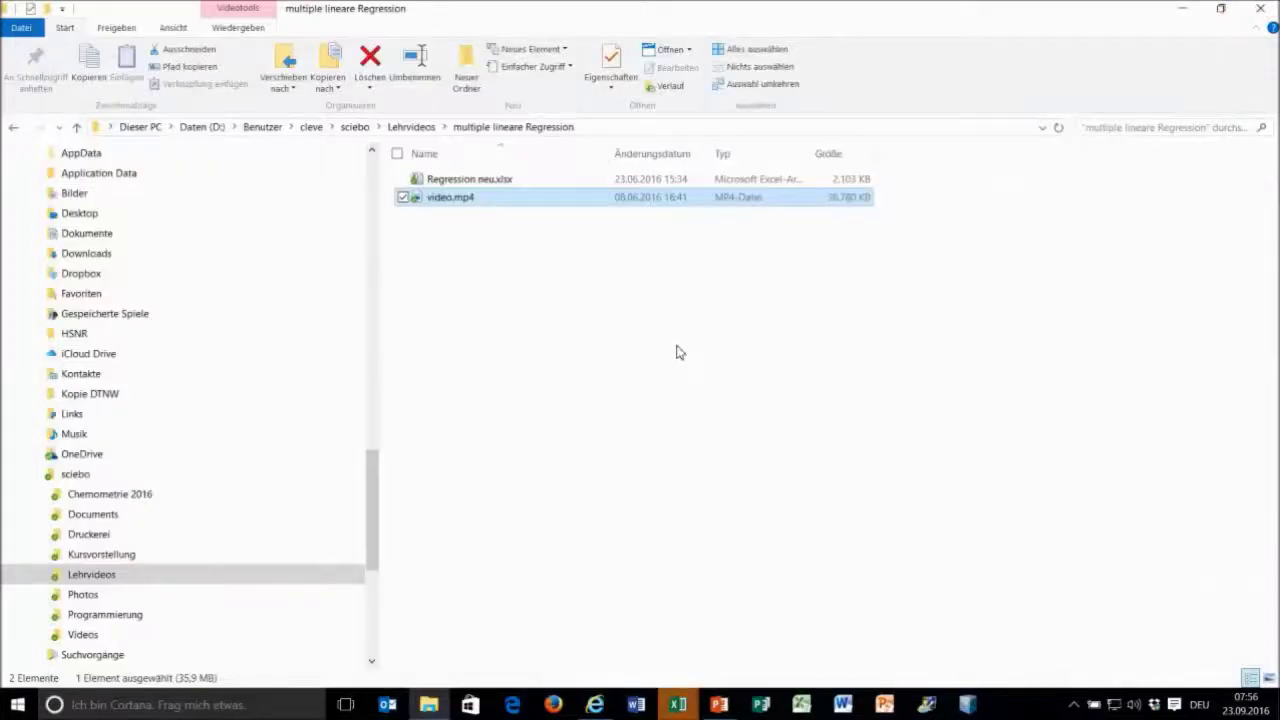
Show Regression neu.xlsx on its 'multiple lineare Regre.' sheet, then switch to Versuchspläne.xlsx
left_click(676, 706)
left_click(592, 642)
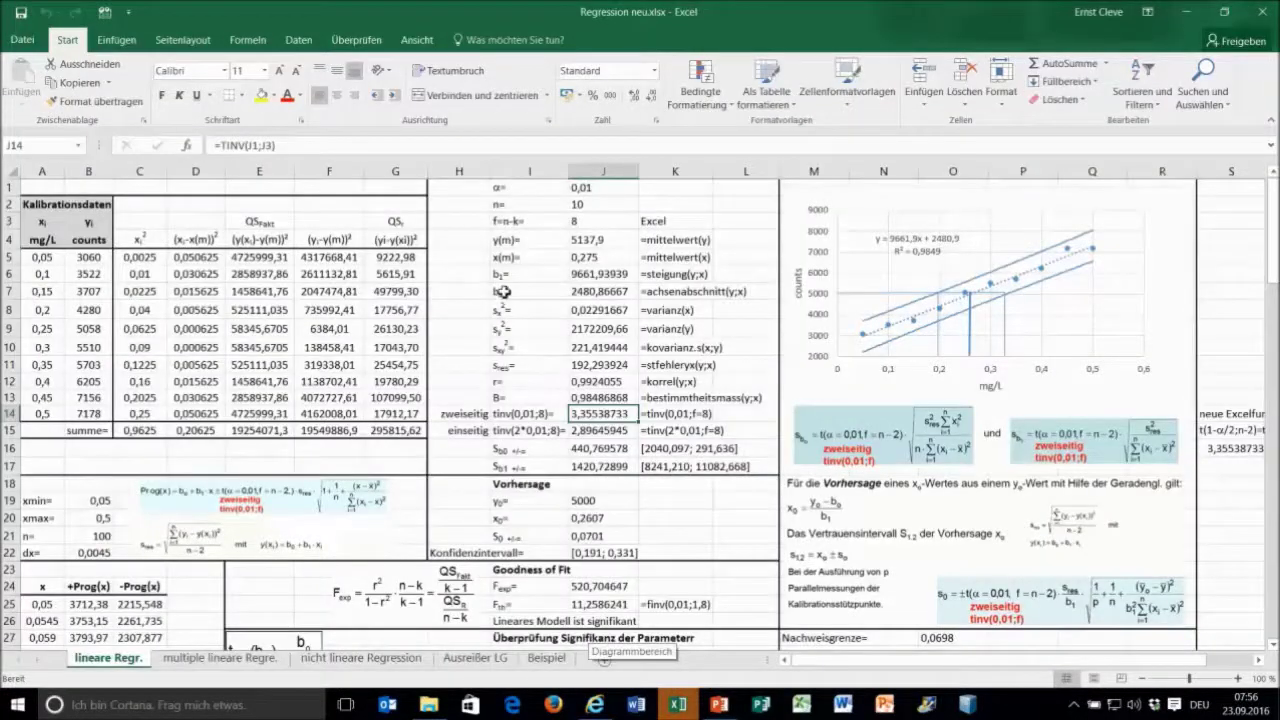
left_click(212, 664)
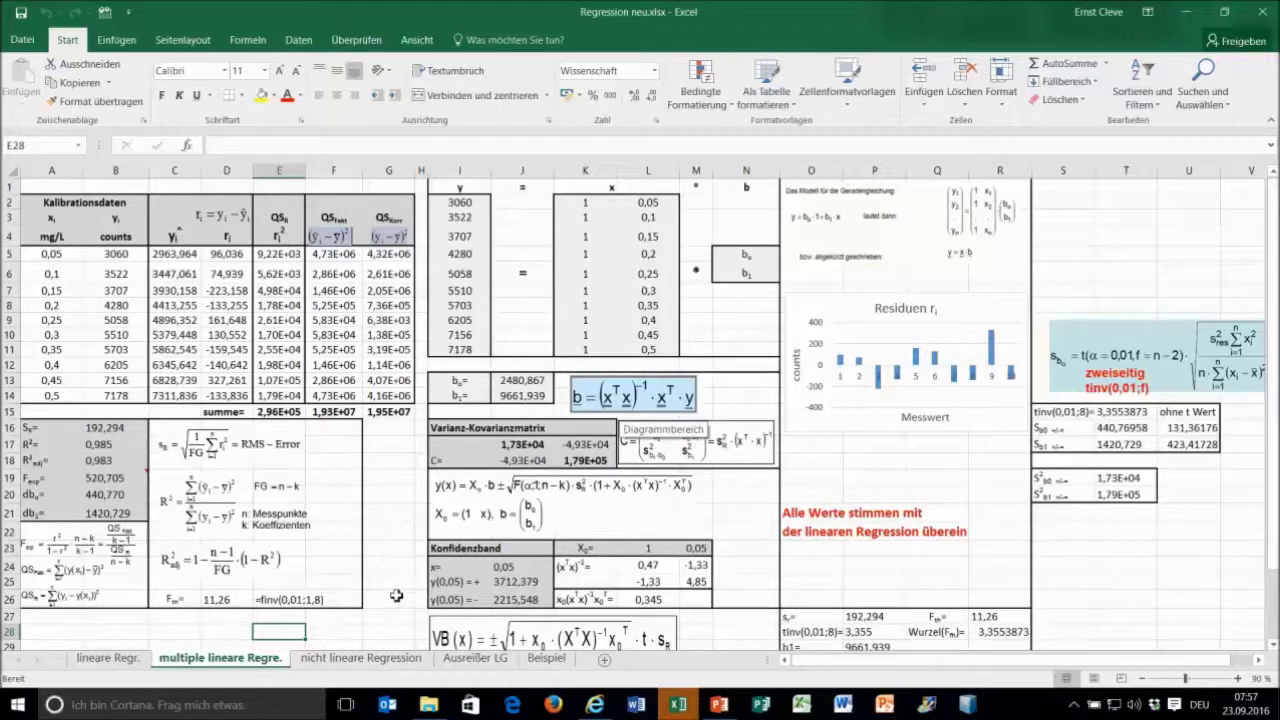
mouse_move(688, 708)
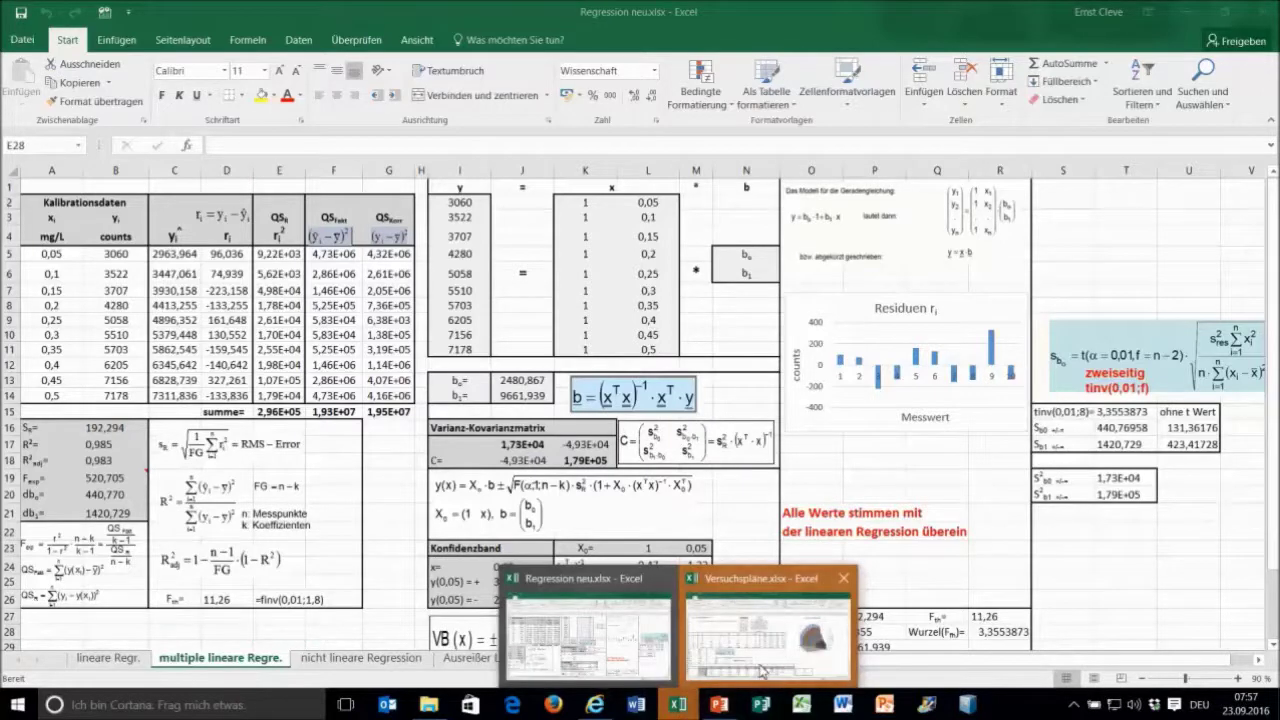
left_click(770, 620)
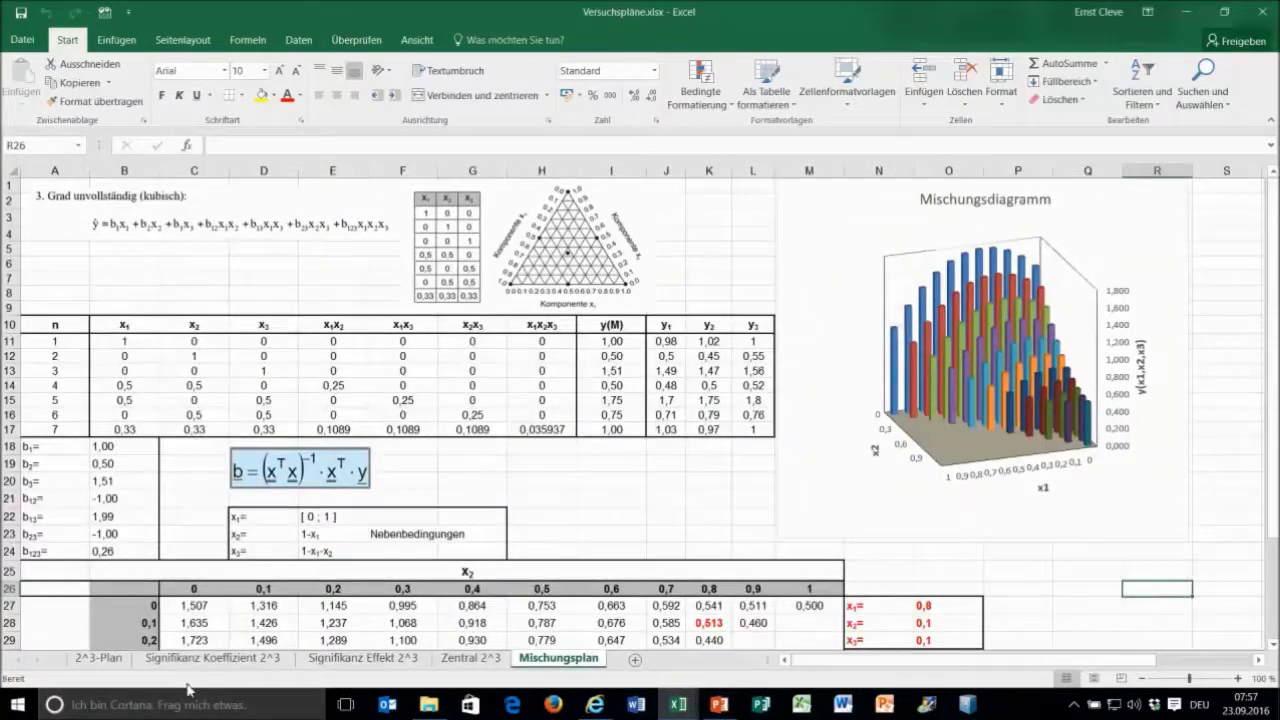
Look over the 2^3-Plan and Mischungsplan sheets of Versuchspläne, then minimise that workbook
left_click(110, 660)
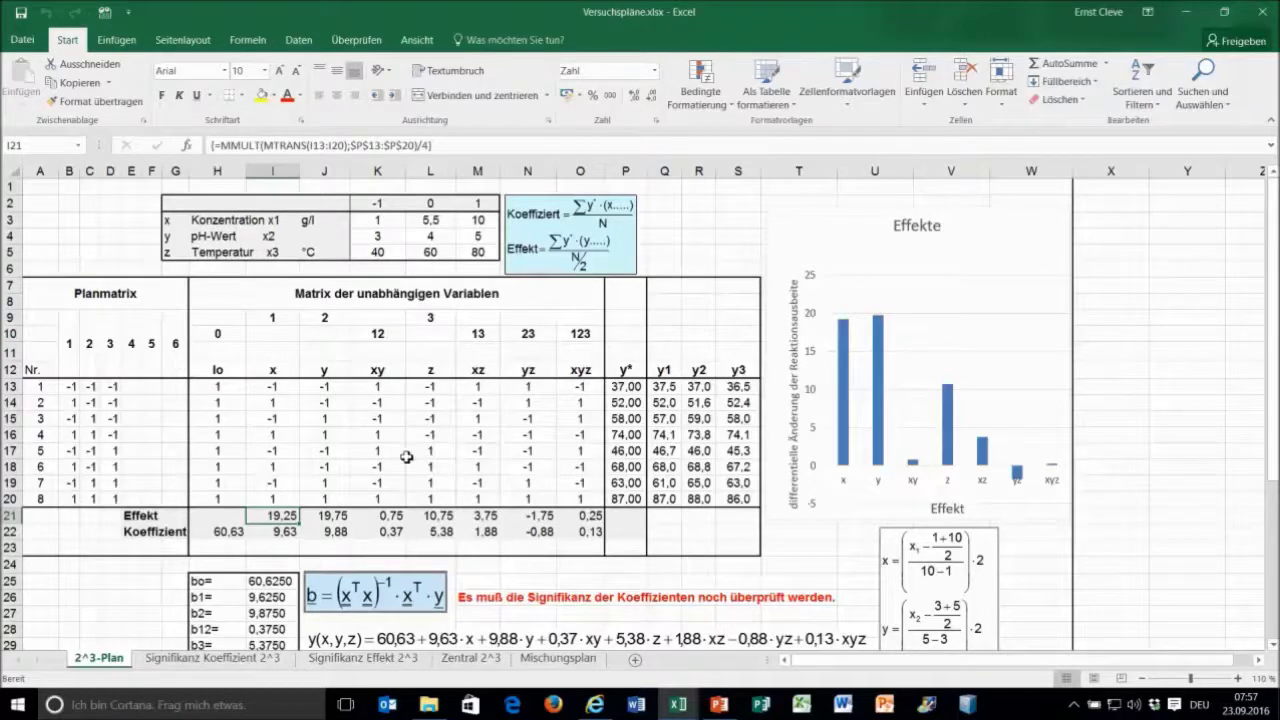
scroll(360, 460, "down", 1)
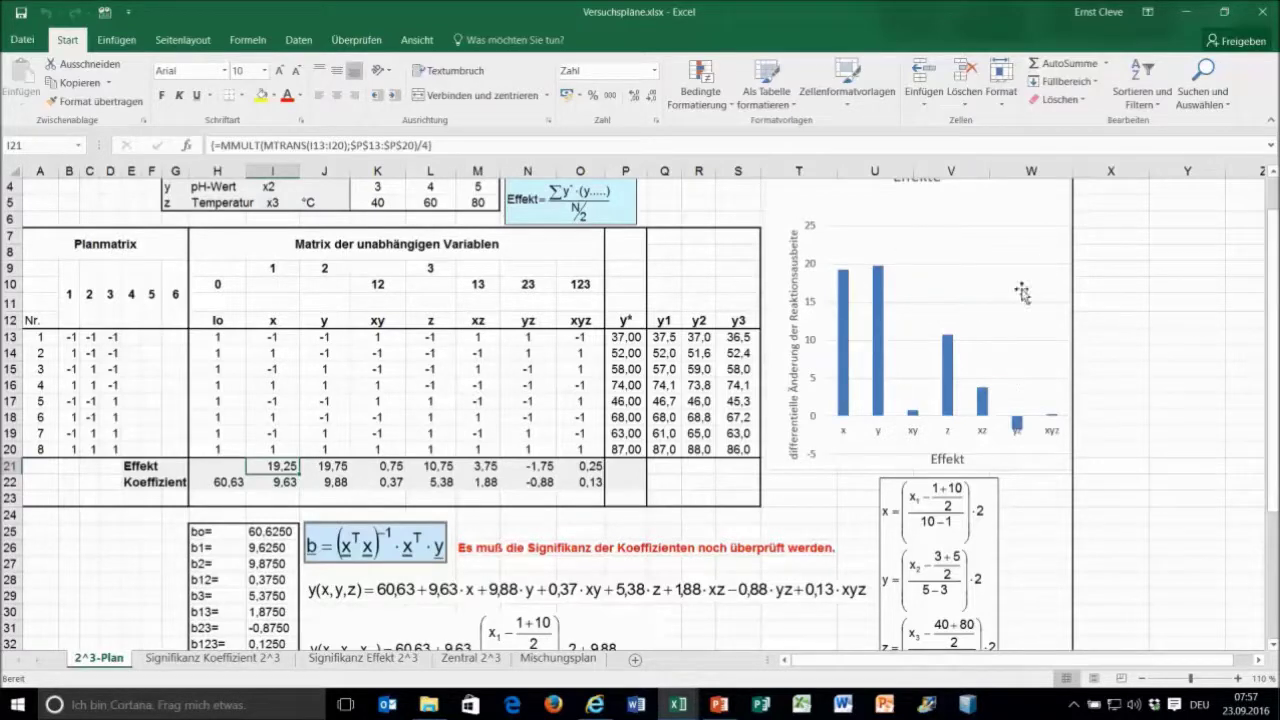
scroll(1001, 289, "up", 1)
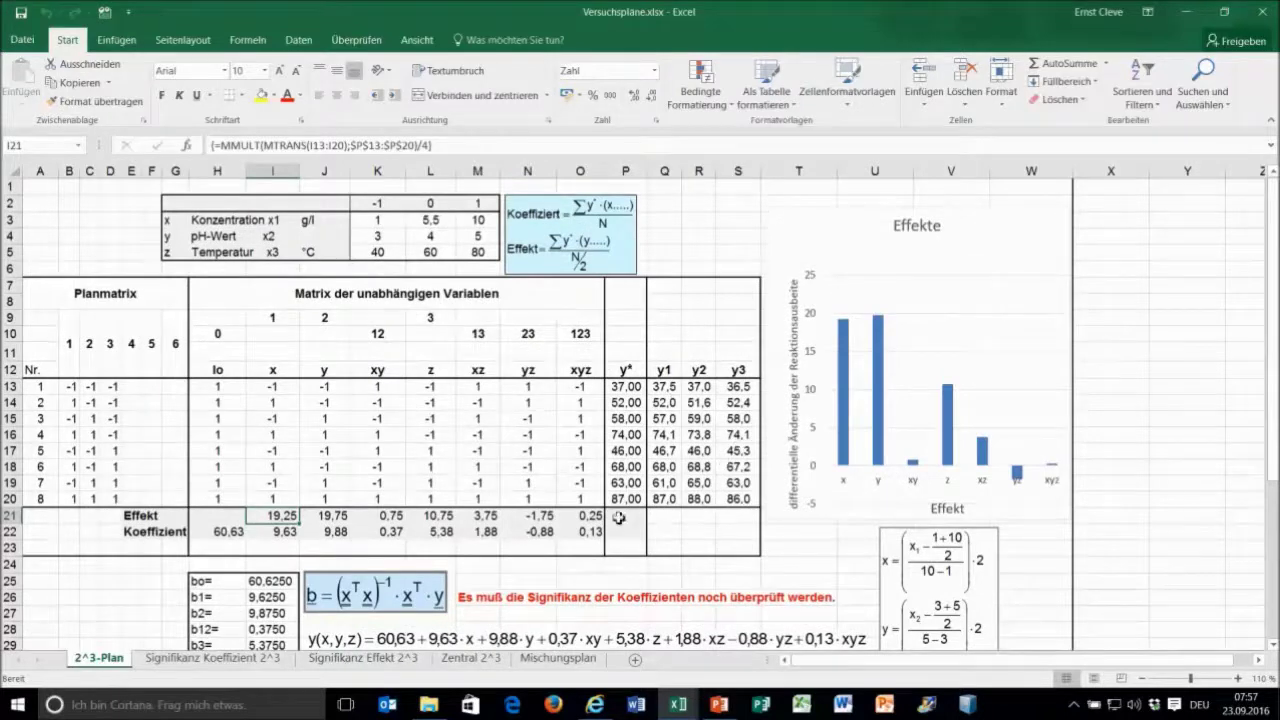
scroll(583, 514, "down", 1)
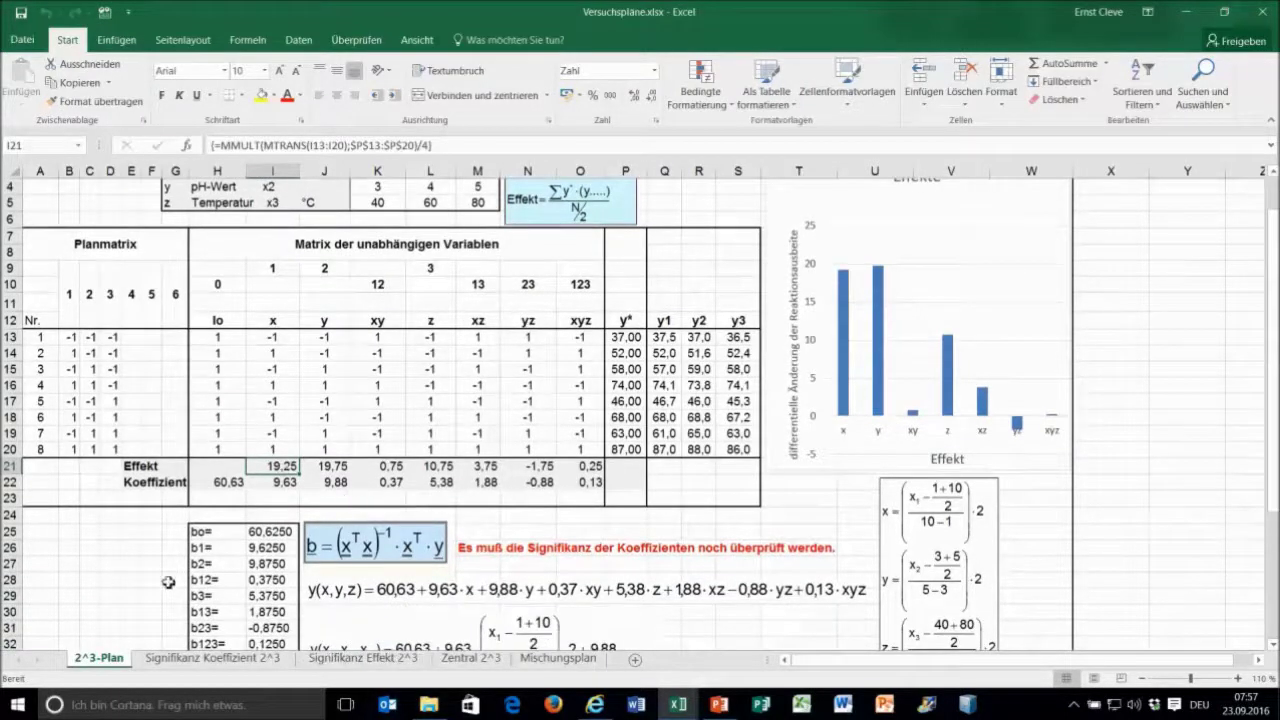
left_click(558, 658)
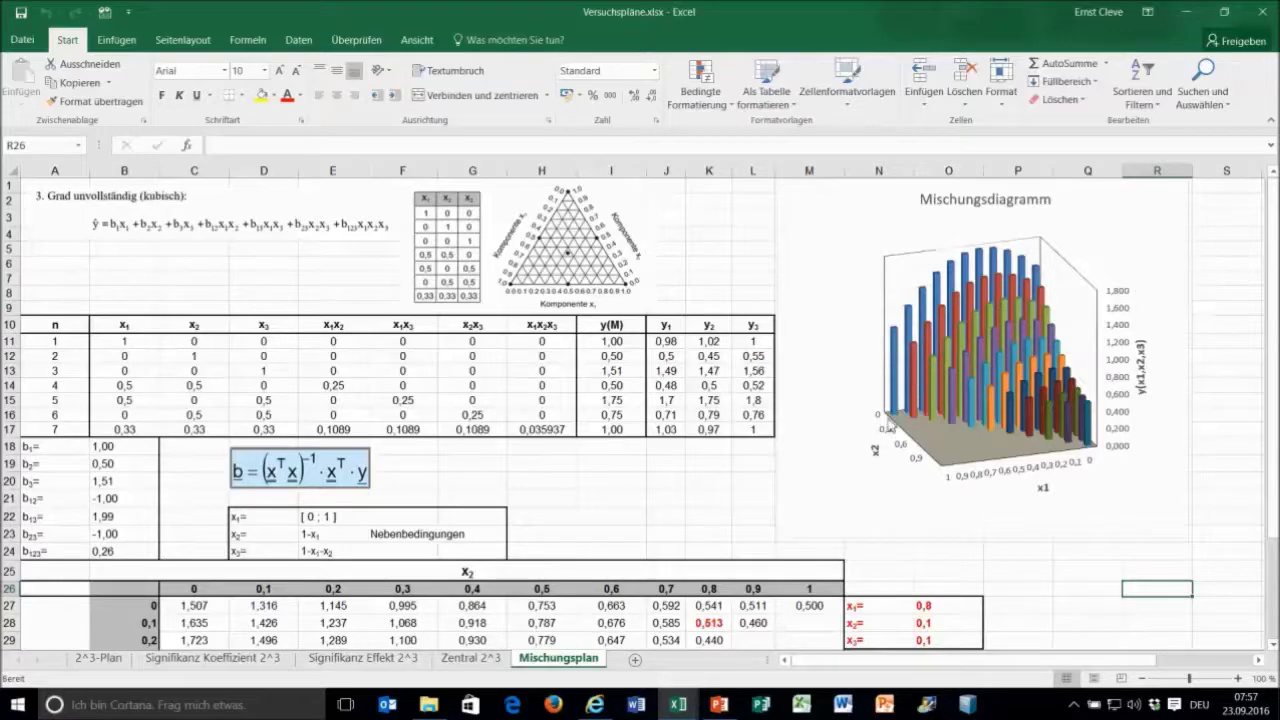
left_click(1186, 18)
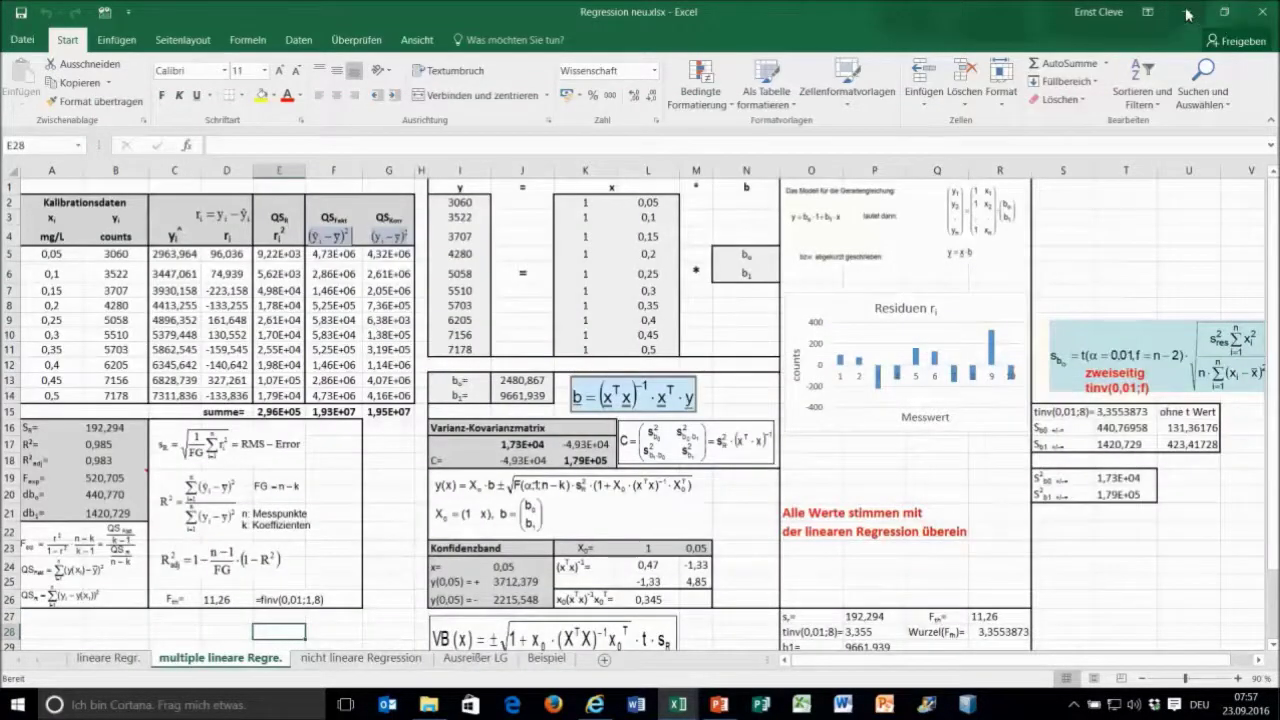
Minimise Regression neu, read the Statistische Versuchsplanung course page down to its dates, and open the flyer PDF
left_click(1186, 18)
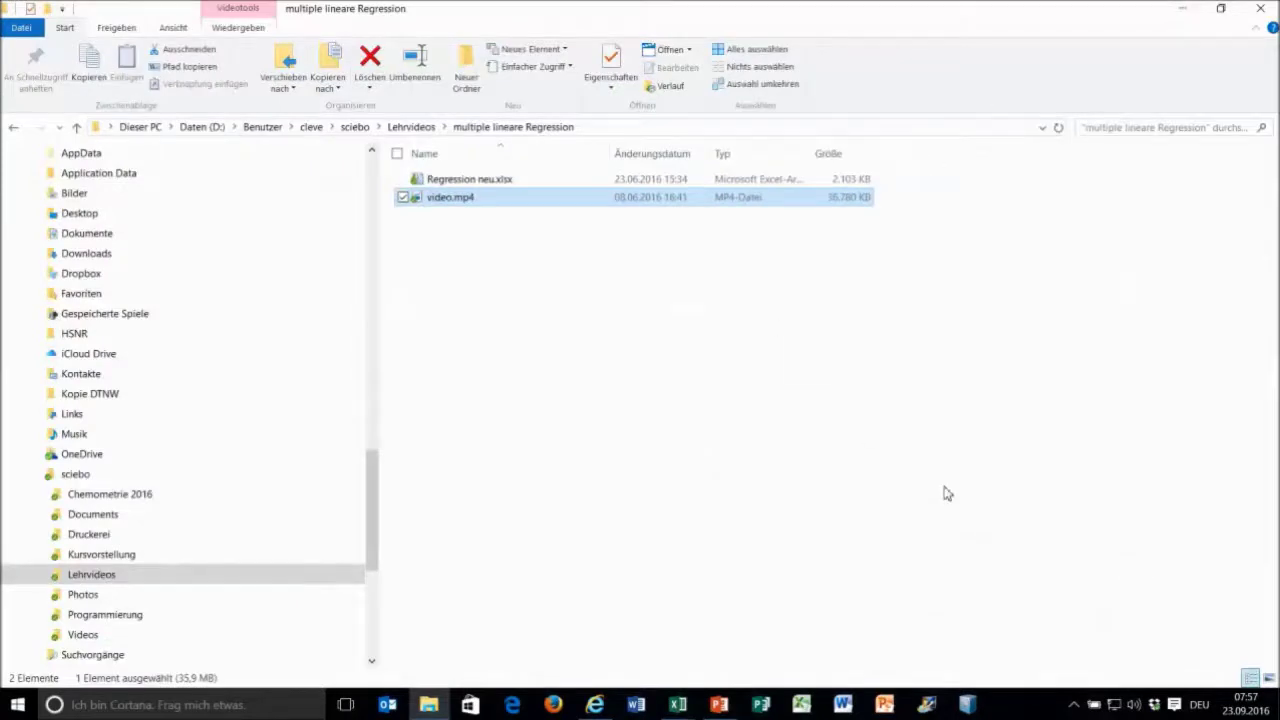
left_click(596, 706)
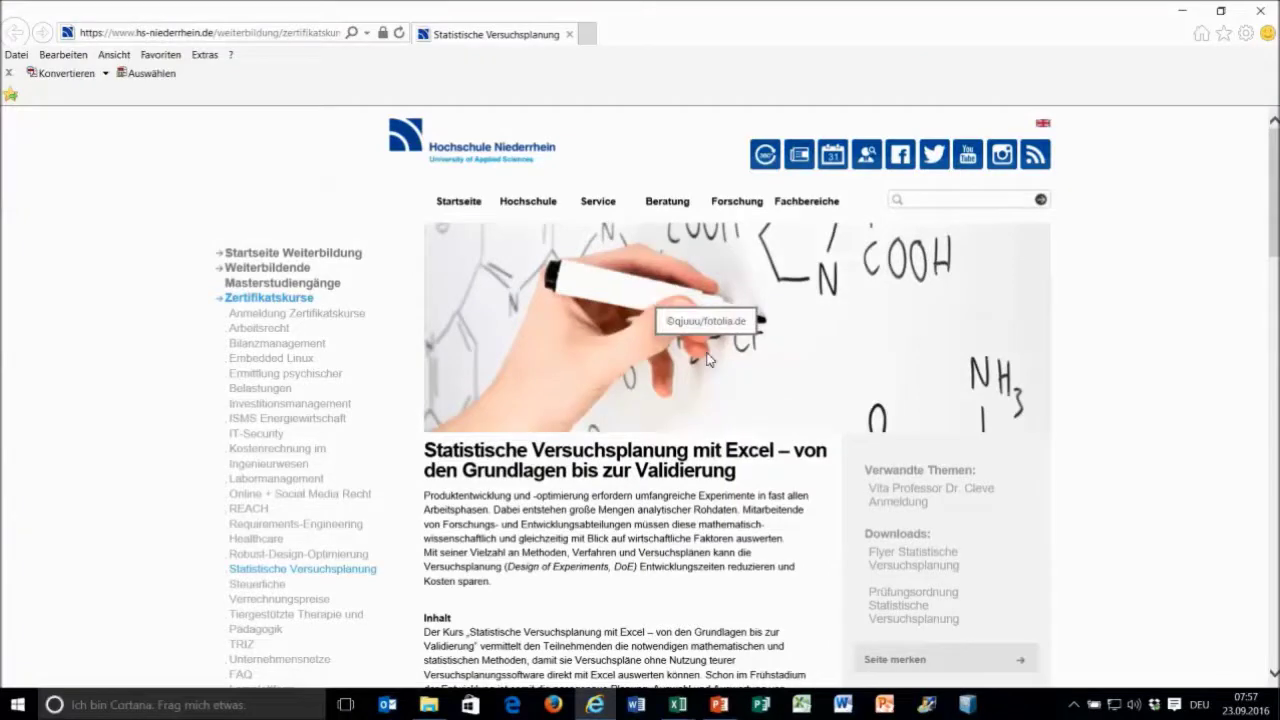
scroll(690, 385, "down", 2)
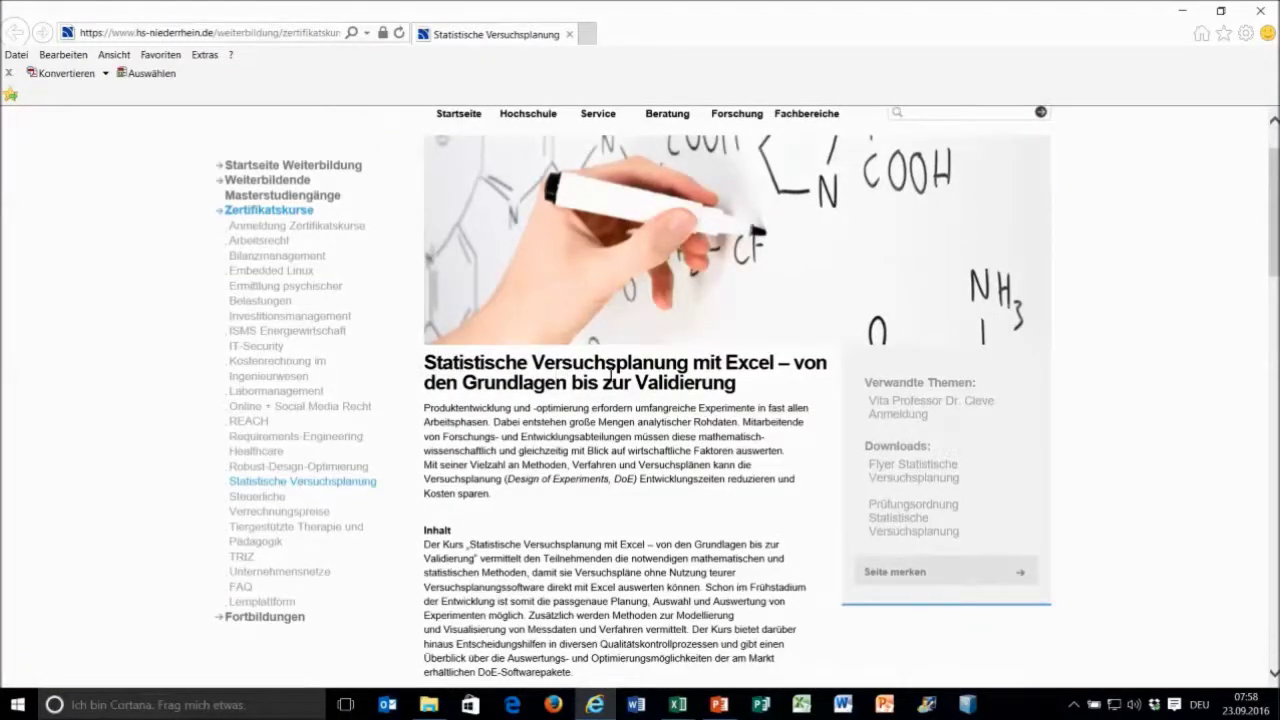
scroll(693, 384, "down", 4)
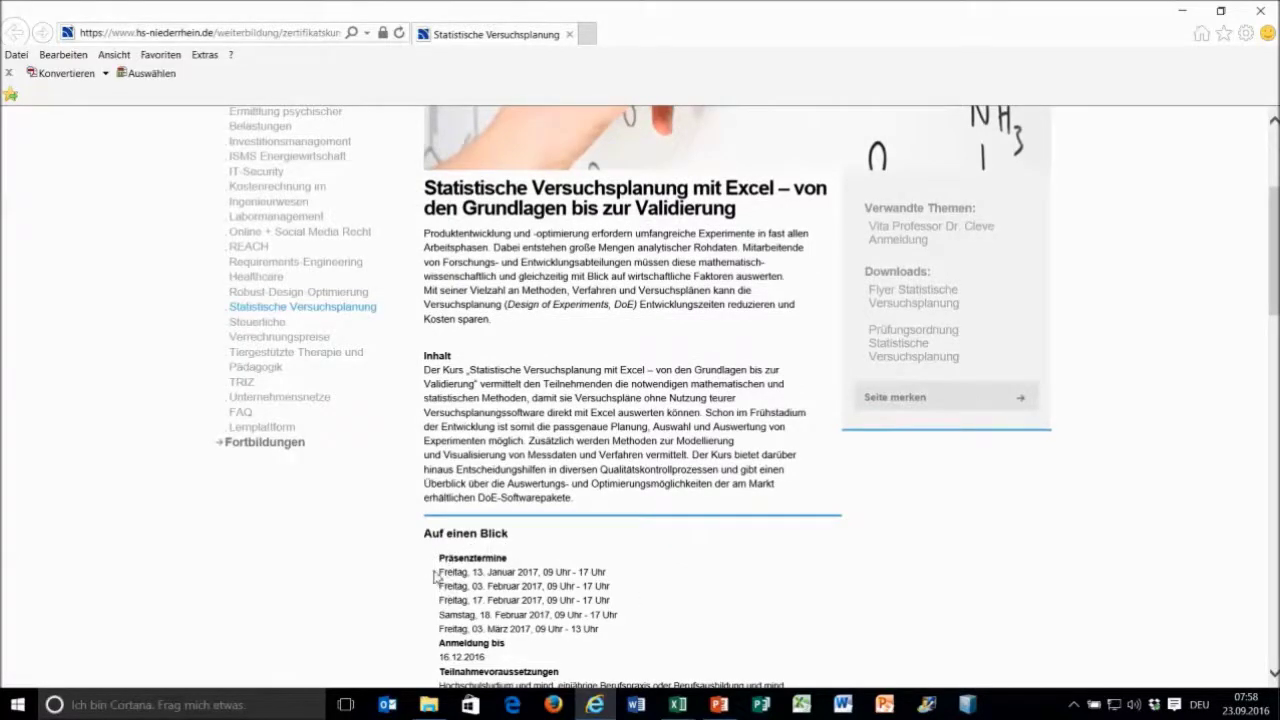
scroll(400, 585, "down", 2)
scroll(790, 590, "up", 2)
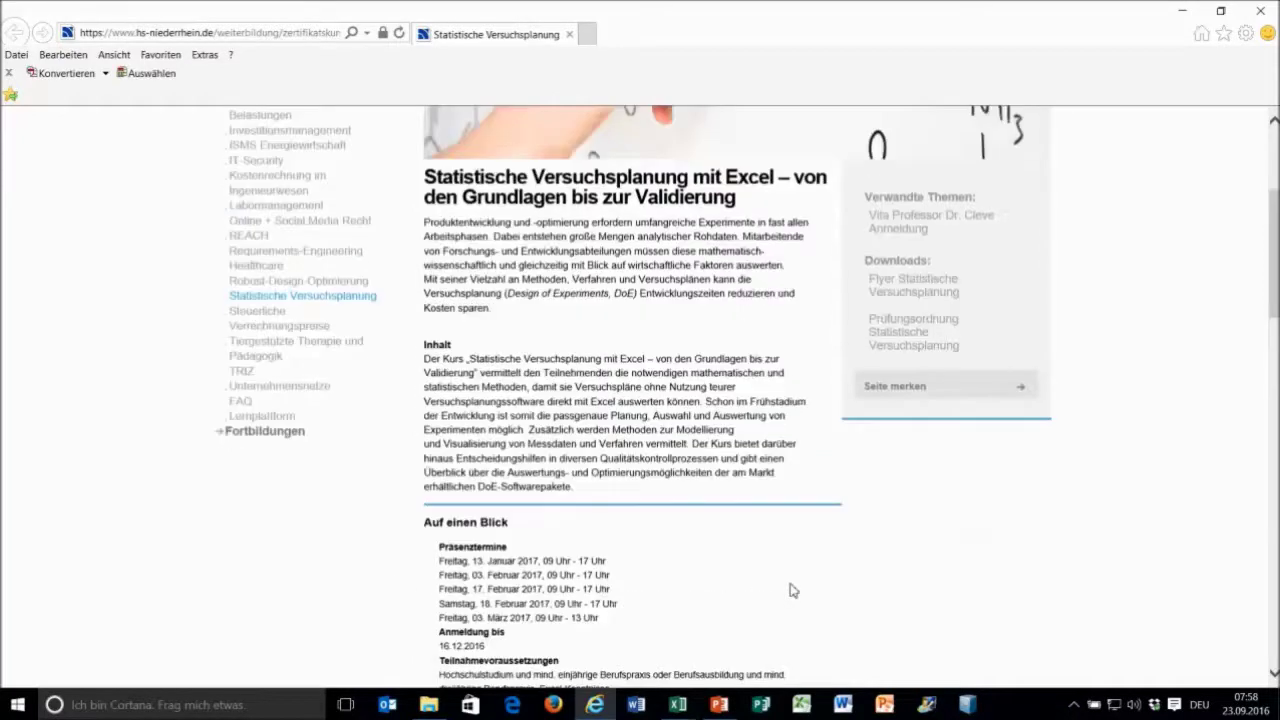
left_click(937, 293)
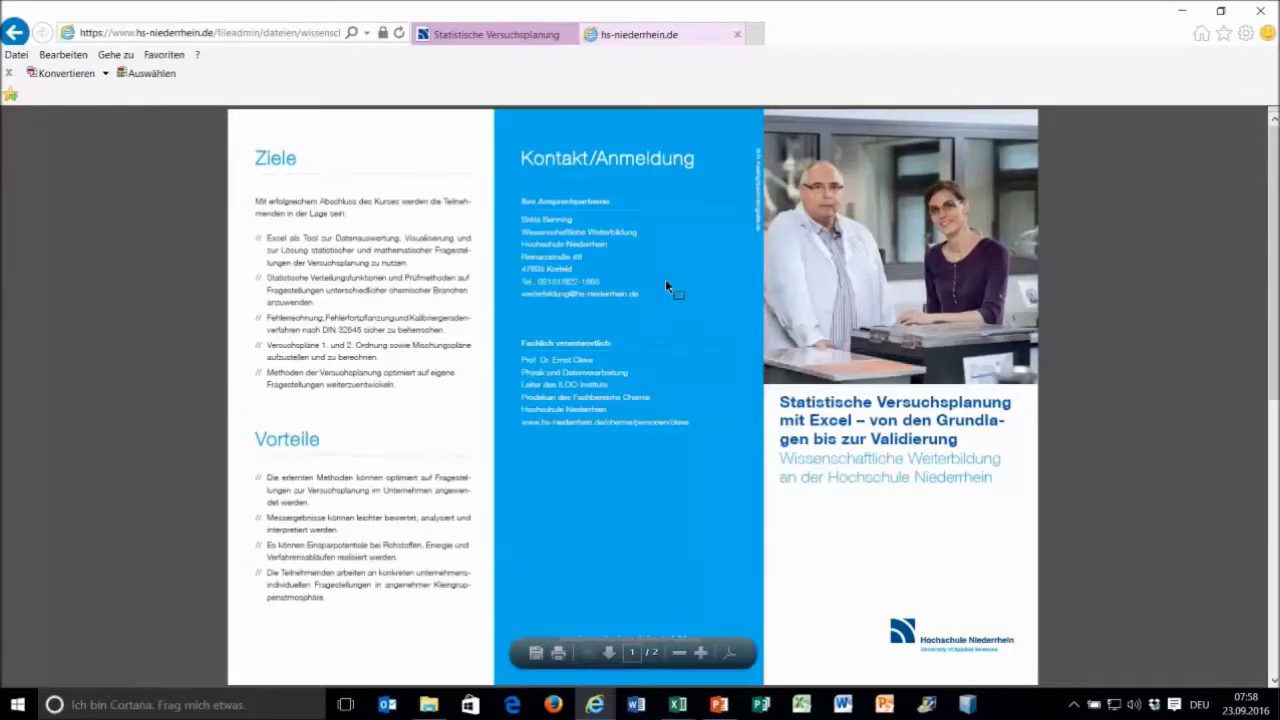
Scroll the flyer to page 2 with its Kurzbeschreibung, Curriculum and Ablauf sections
scroll(666, 285, "down", 3)
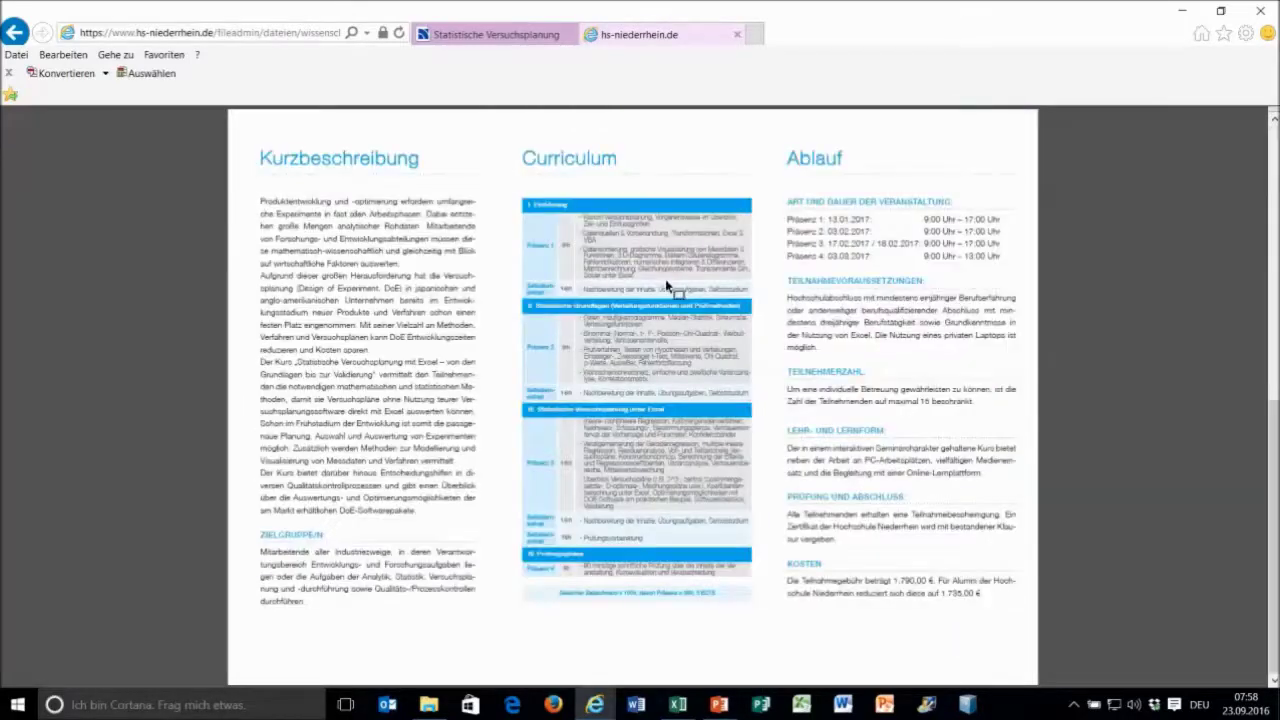